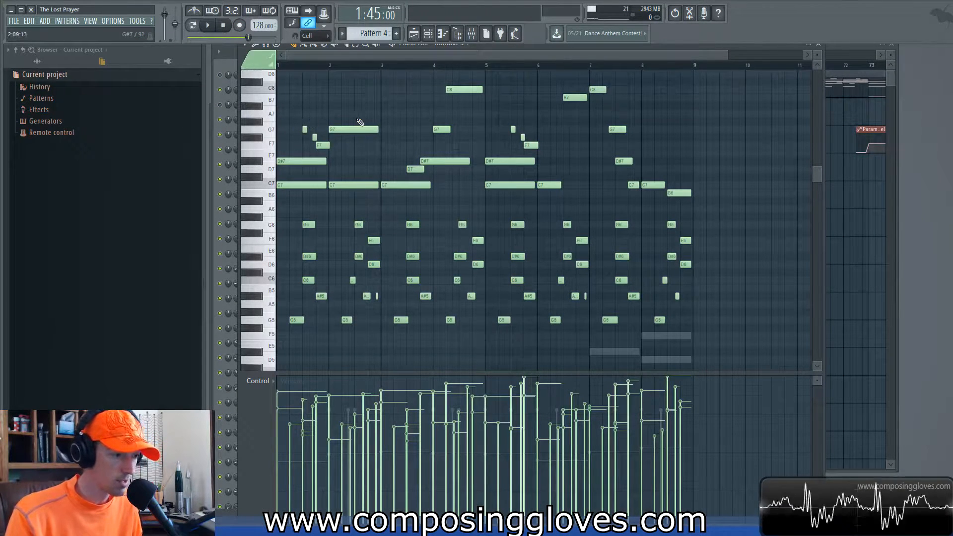
- Play back Pattern 4 in the piano roll to hear its melody together with its accompaniment
key("space")
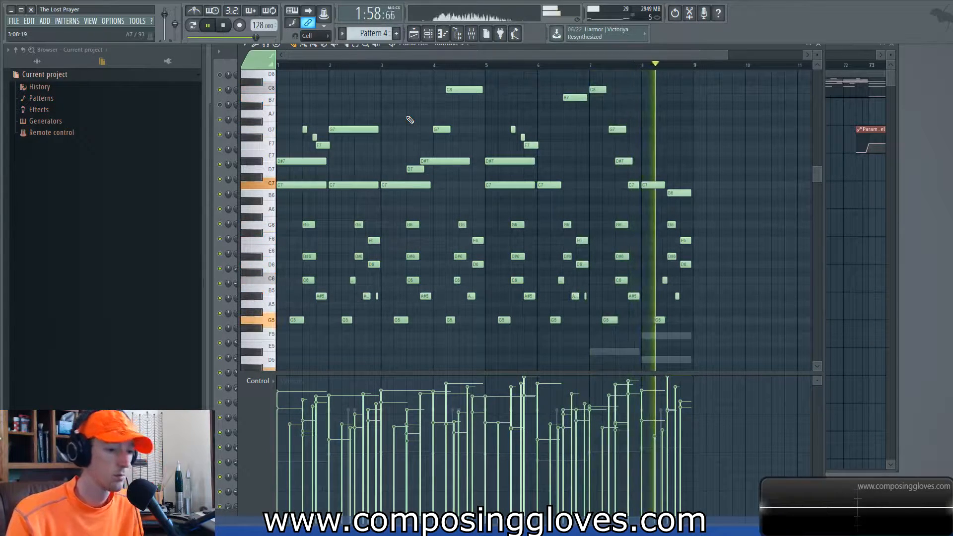
key("space")
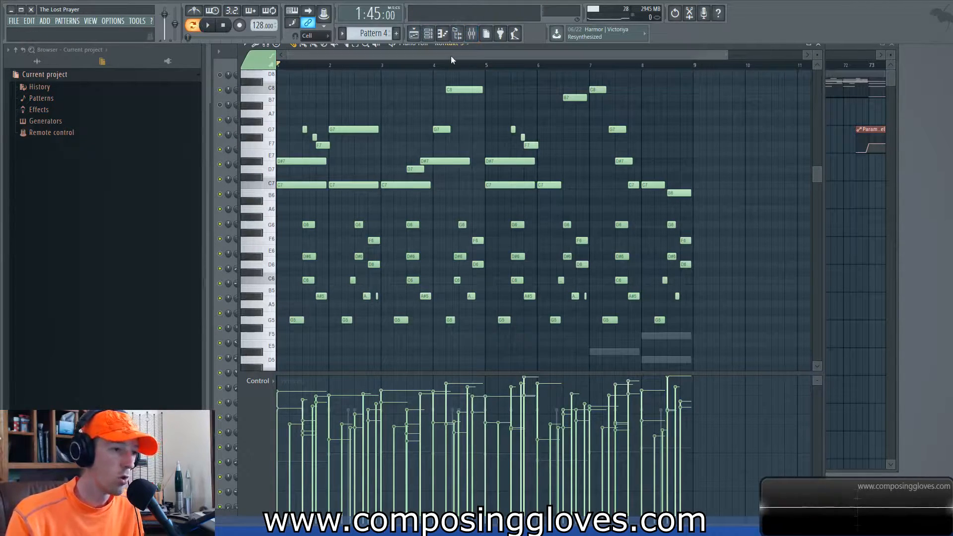
scroll(396, 157, "up", 4)
scroll(583, 171, "down", 4)
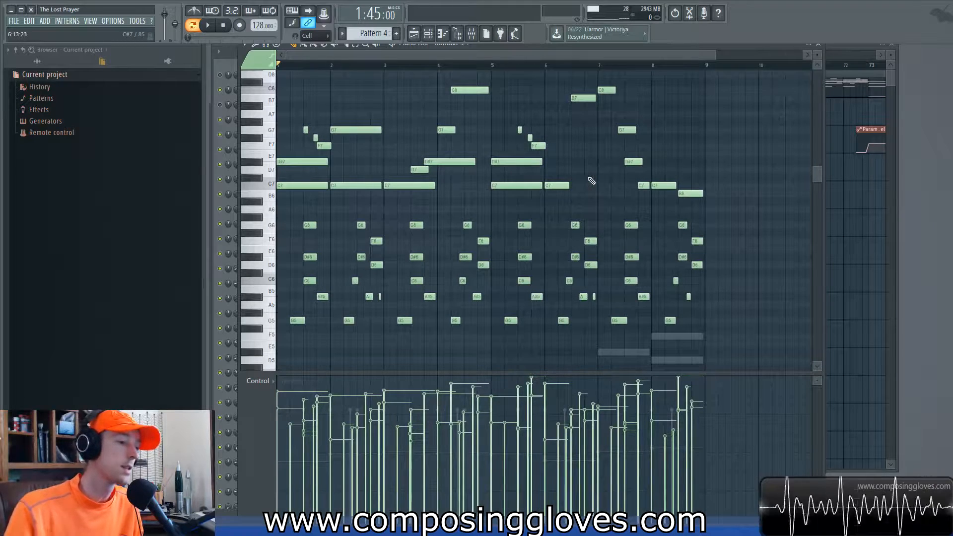
key("space")
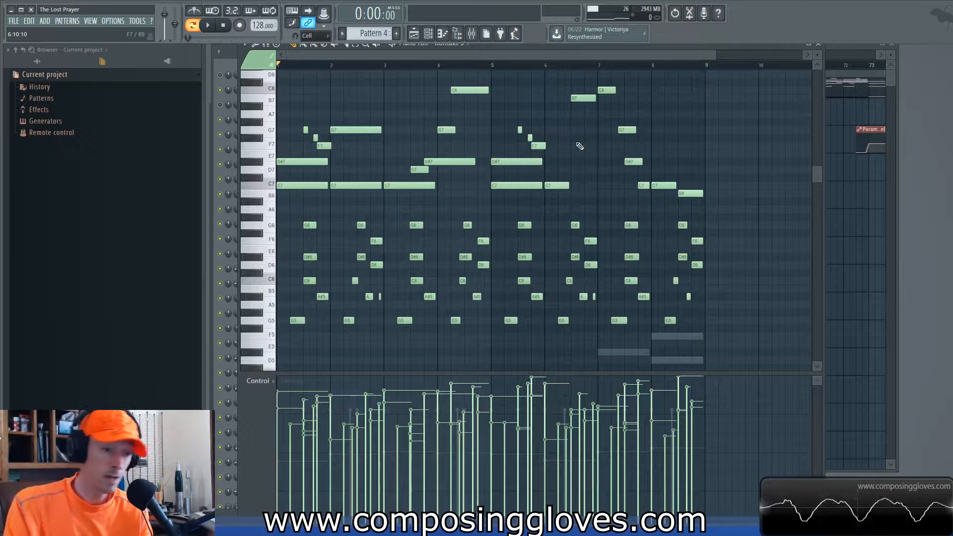
- Bring up the playlist and reopen the piano roll from the Pattern 4 clip
left_click(850, 45)
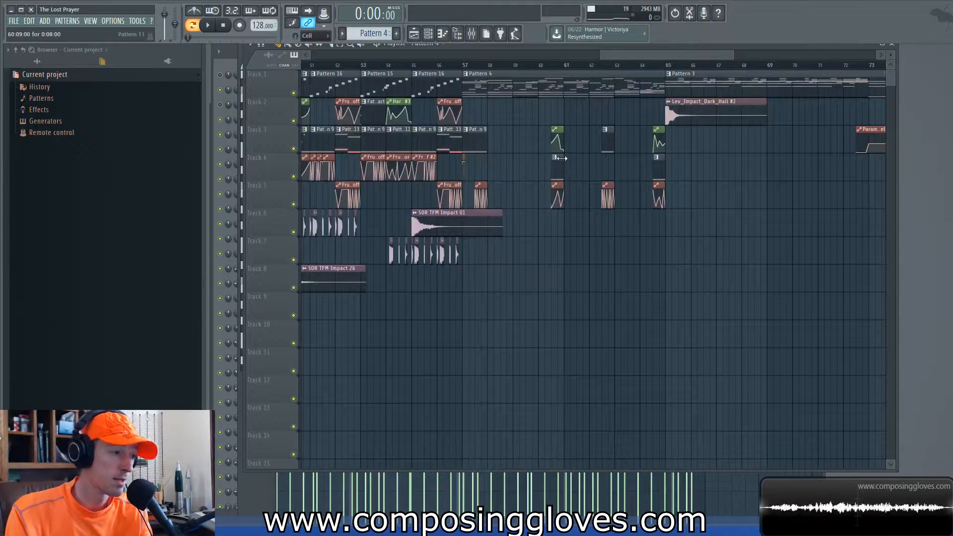
left_click_drag(529, 151, 551, 169)
double_click(570, 80)
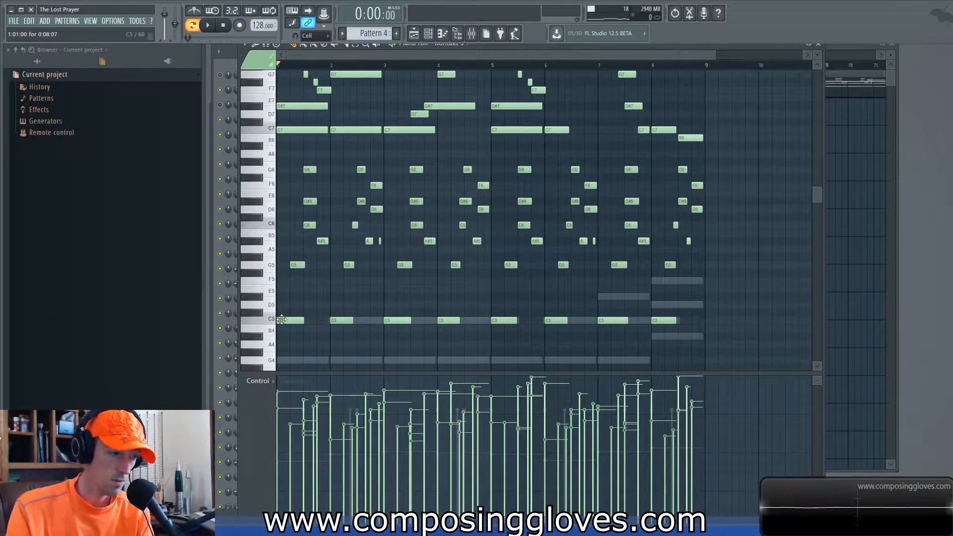
- Select all the accompaniment notes from C5 to G6, and separately the melody notes above them
left_click_drag(270, 170, 352, 324)
scroll(352, 271, "down", 4)
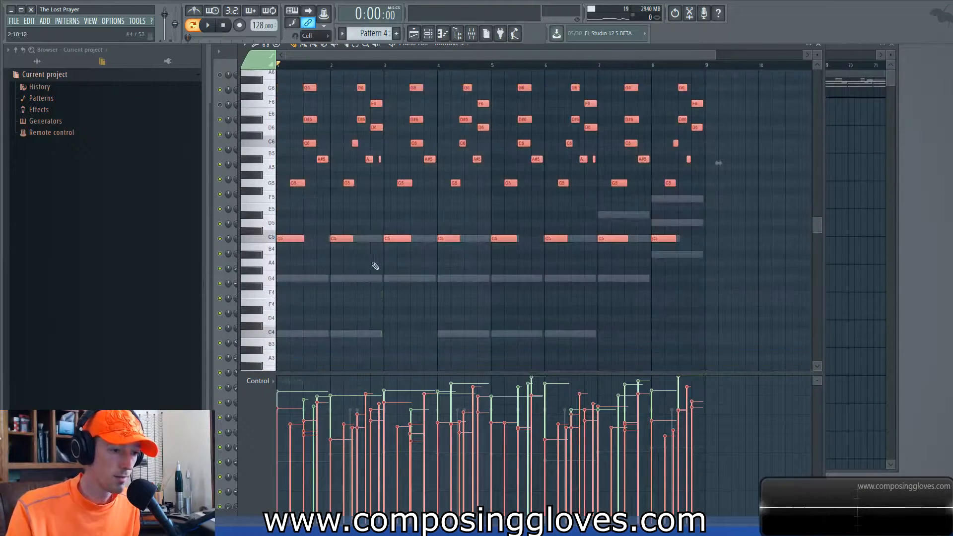
scroll(352, 272, "up", 8)
left_click_drag(268, 237, 357, 188)
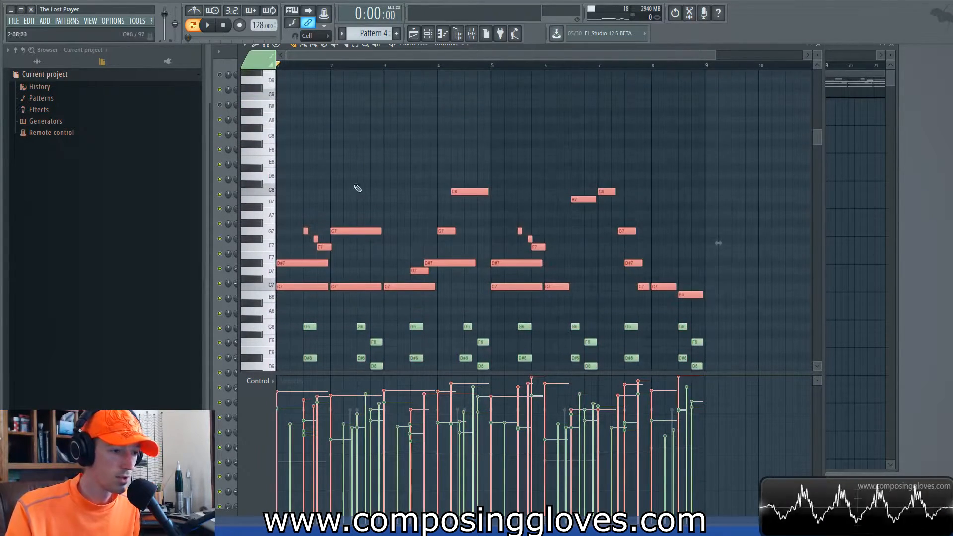
- Examine the rhythm and pitches of the accompaniment notes between C5 and G6 beneath the melody
scroll(357, 189, "down", 8)
scroll(356, 188, "up", 3)
scroll(317, 242, "up", 2, "ctrl")
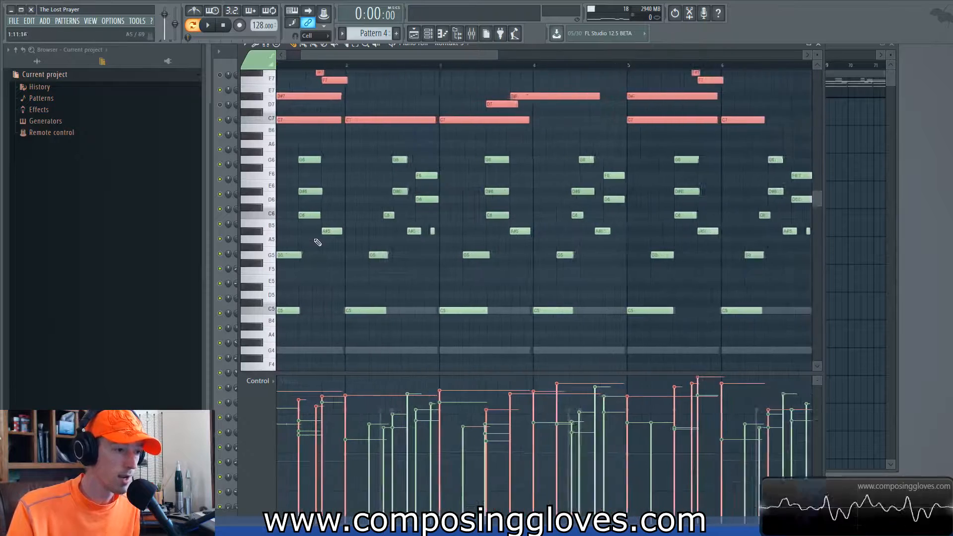
scroll(318, 242, "down", 2, "ctrl")
scroll(431, 278, "down", 1)
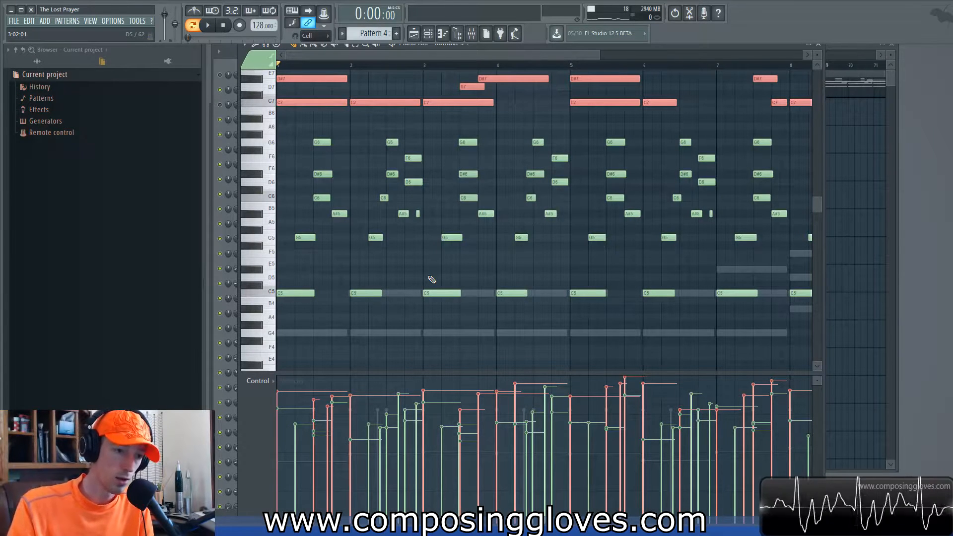
scroll(432, 278, "down", 1)
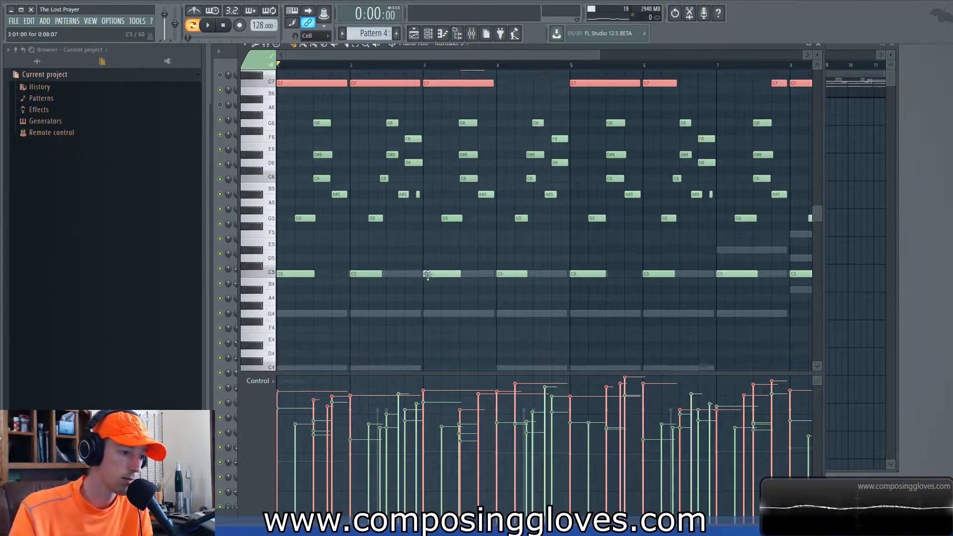
scroll(439, 274, "up", 1)
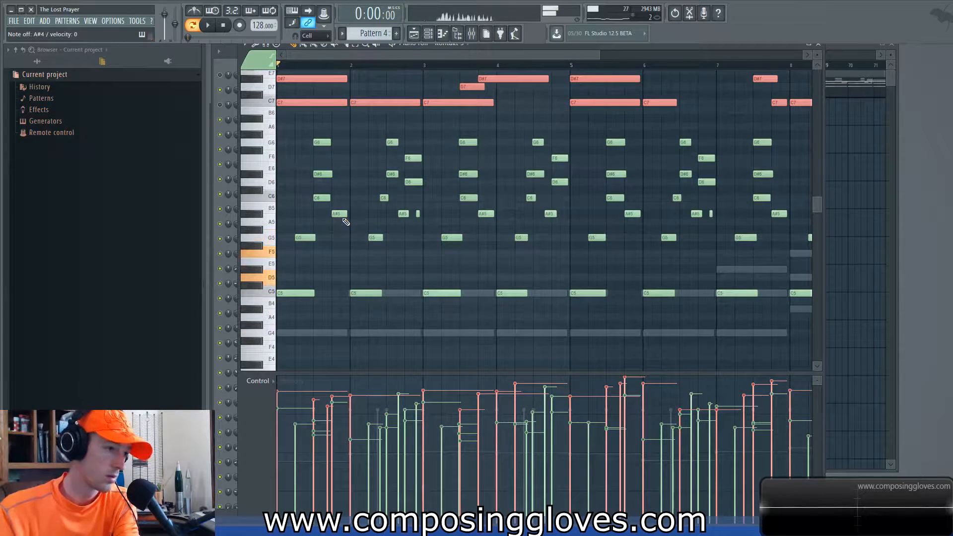
scroll(474, 234, "down", 1)
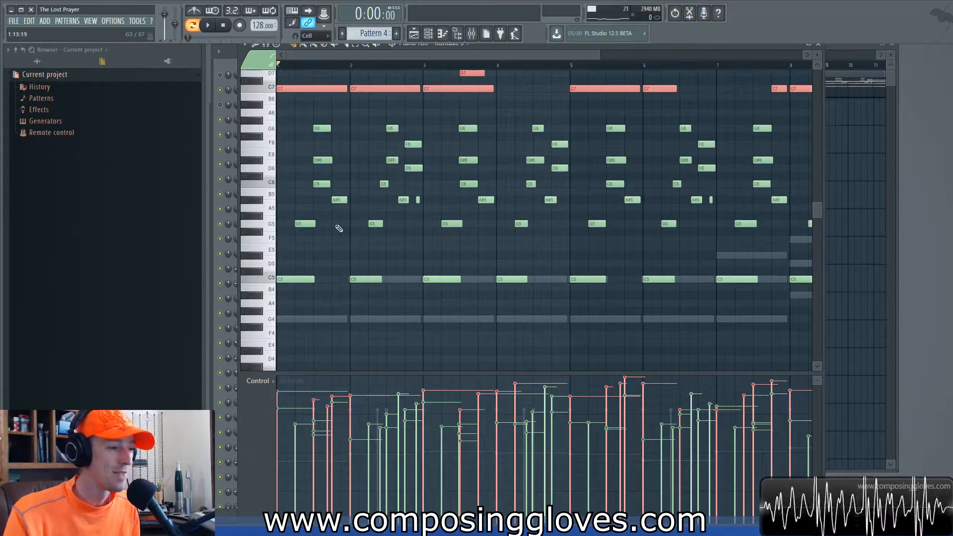
- Play the opening of Pattern 4 and inspect the accompaniment in its first bars up close
key("space")
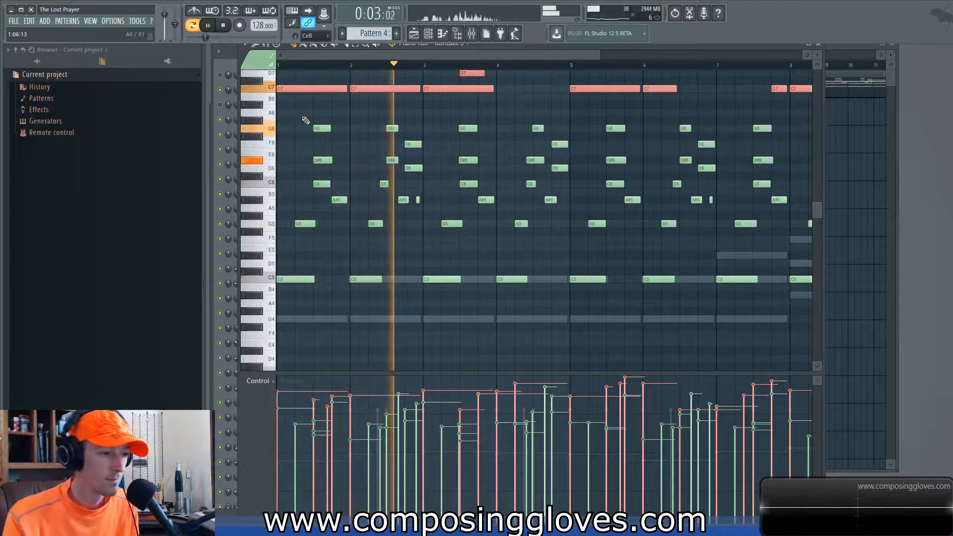
key("space")
scroll(365, 234, "up", 3)
scroll(366, 234, "up", 3)
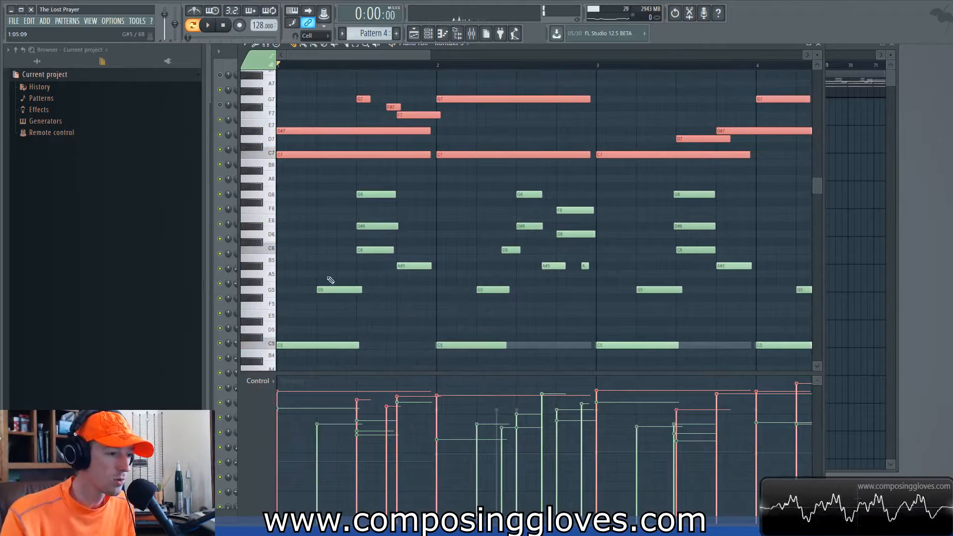
scroll(350, 260, "down", 2)
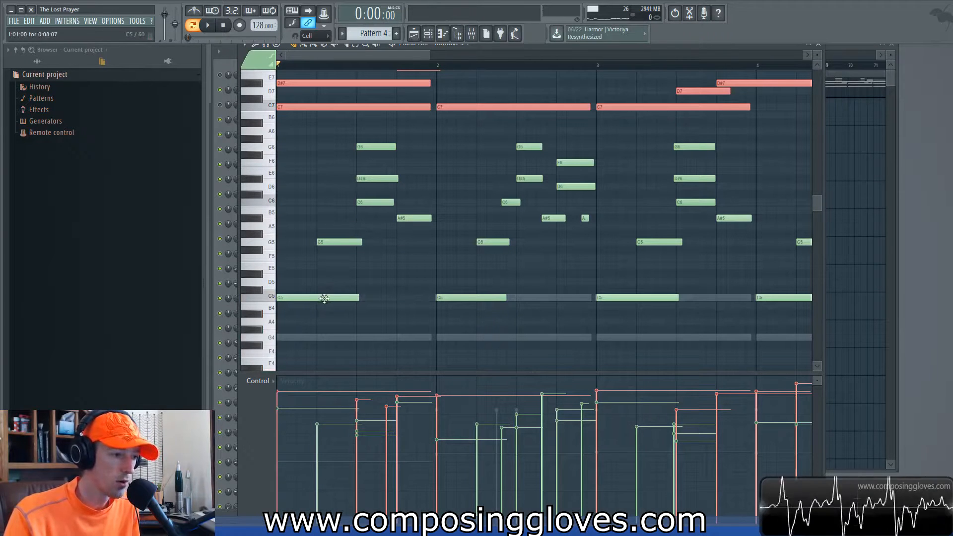
- Highlight the first bar's accompaniment notes in turn: the C5 and G5 notes, the C6, D#6 and G6 chord, and the A#5
left_click_drag(373, 214, 378, 131)
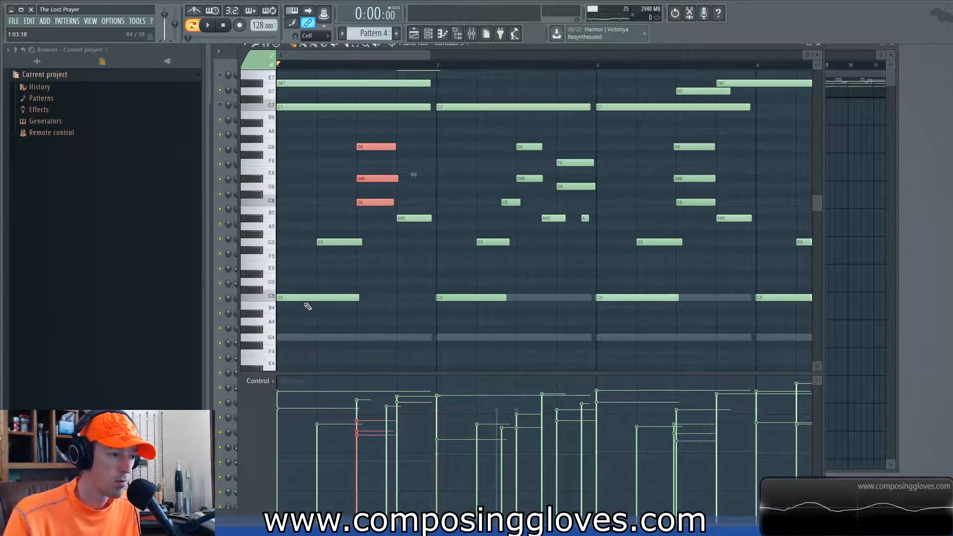
left_click(374, 193)
left_click(394, 179)
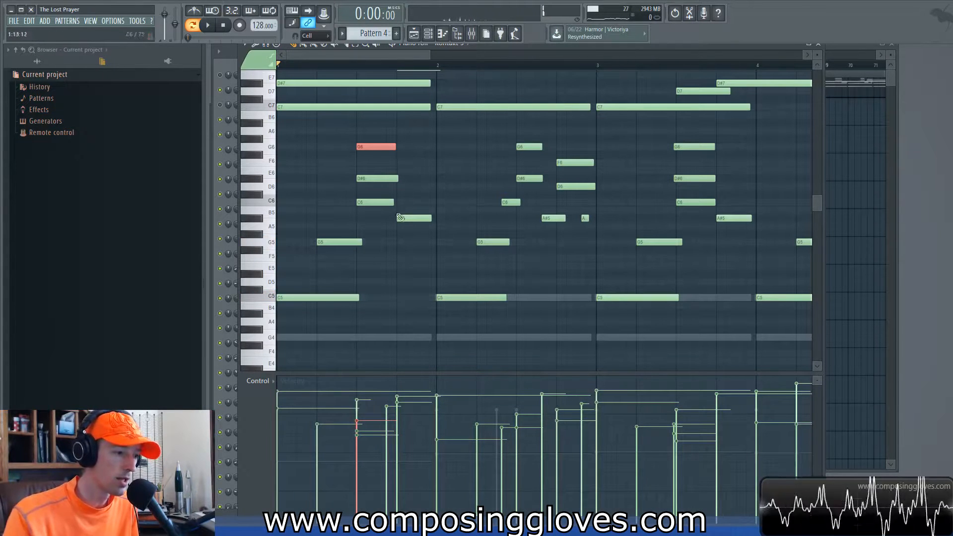
left_click(295, 298)
left_click(338, 242)
left_click_drag(372, 138, 386, 229)
left_click(414, 217)
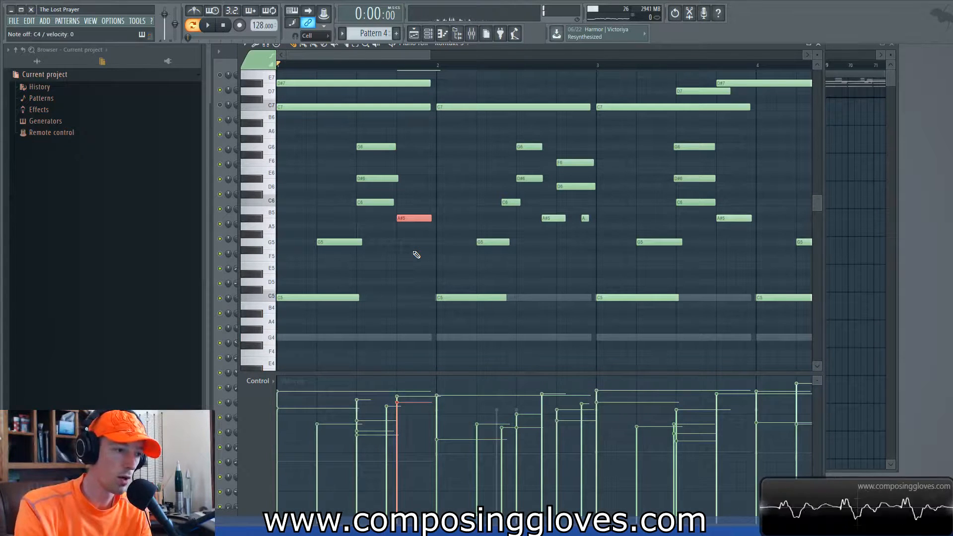
- Select the closing A#5, D6 and F6 accompaniment notes of bar 2 and play the pattern from that bar
left_click(437, 65)
left_click_drag(540, 151, 601, 241)
key("space")
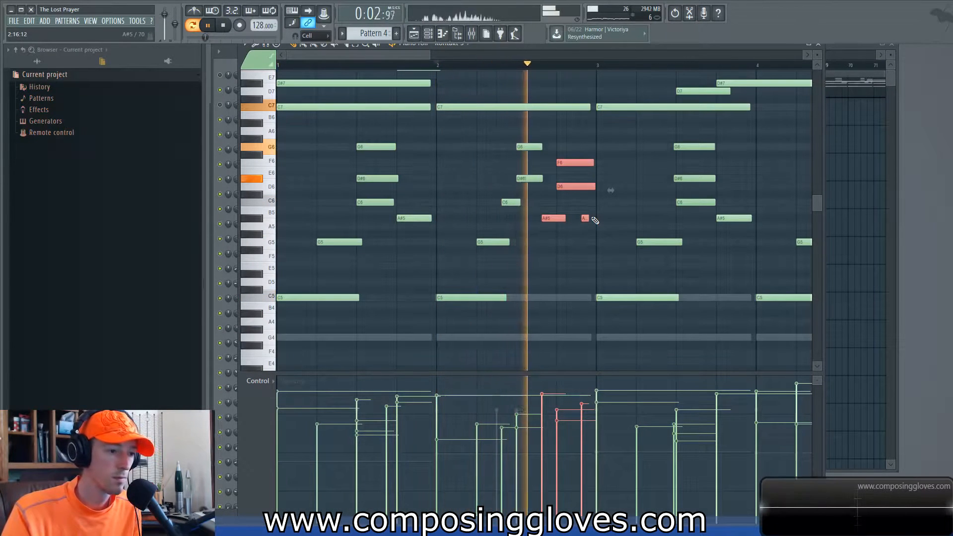
key("space")
- Compare the accompaniment notes and their velocities in bar 1 with those in bar 2
scroll(493, 255, "up", 2)
scroll(493, 255, "up", 3, "ctrl")
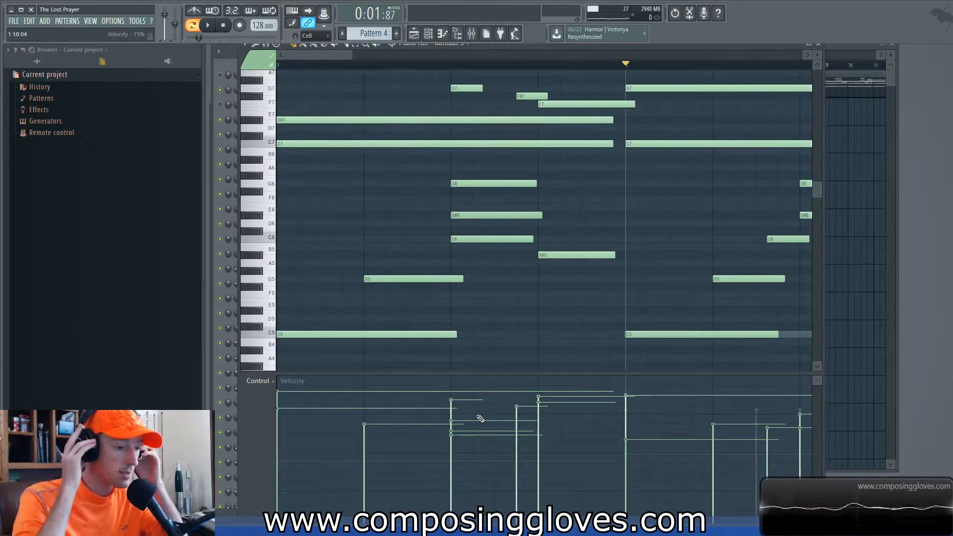
left_click_drag(576, 295, 548, 293)
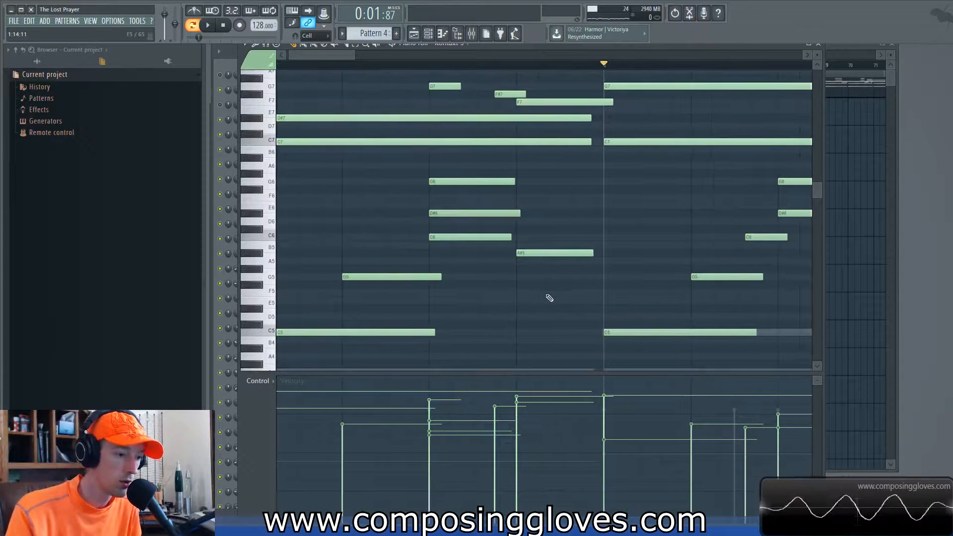
scroll(510, 270, "down", 4)
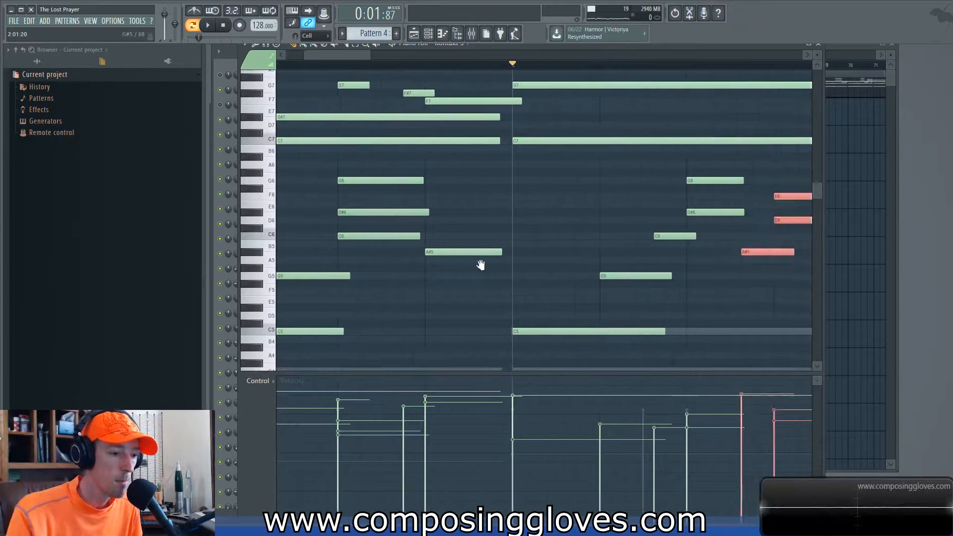
scroll(624, 288, "down", 2)
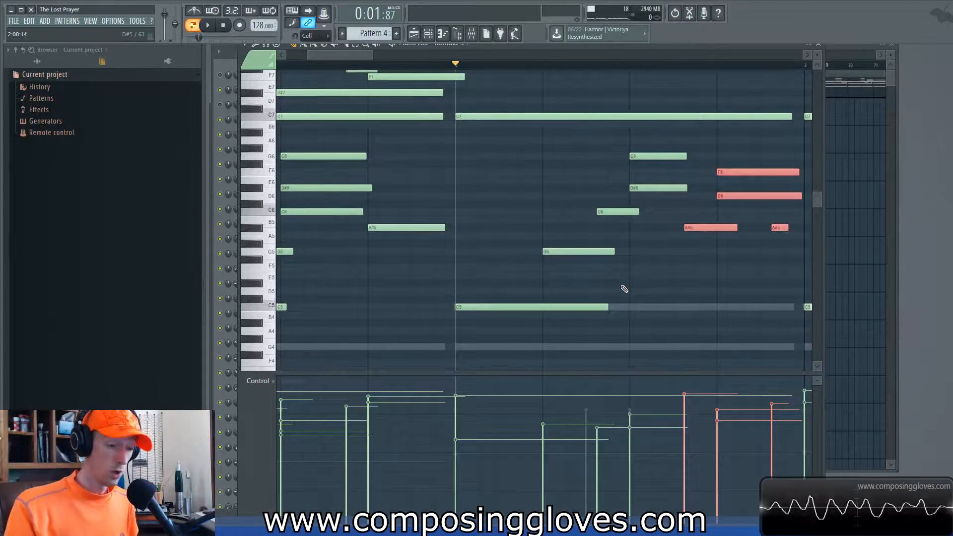
scroll(519, 198, "up", 4)
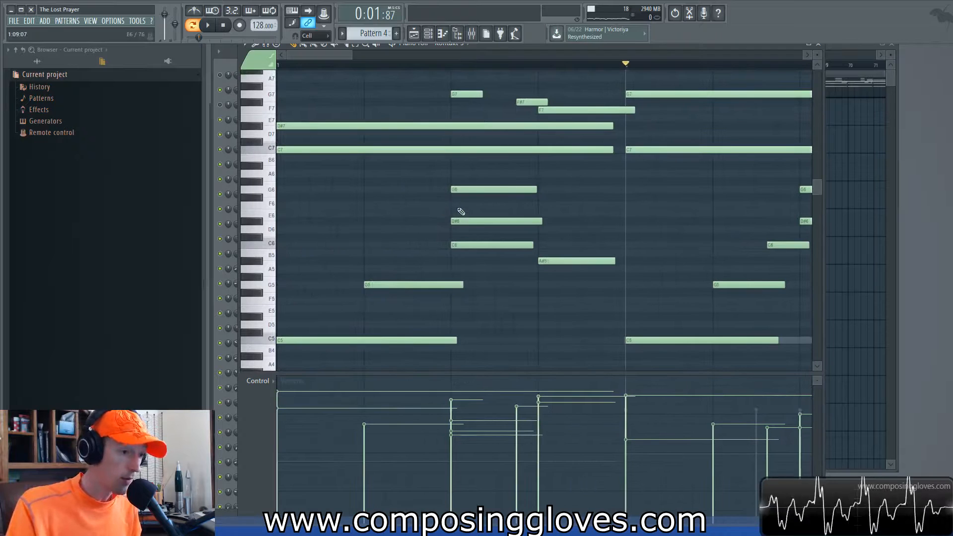
scroll(582, 275, "down", 4)
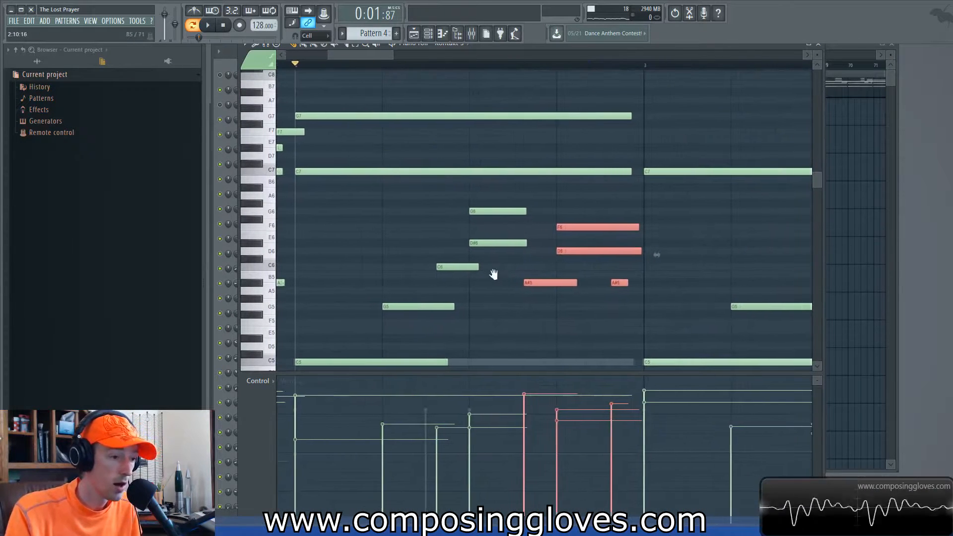
- Highlight the two A#5 notes and the early C6 note in bar 2's accompaniment one by one
left_click(541, 277)
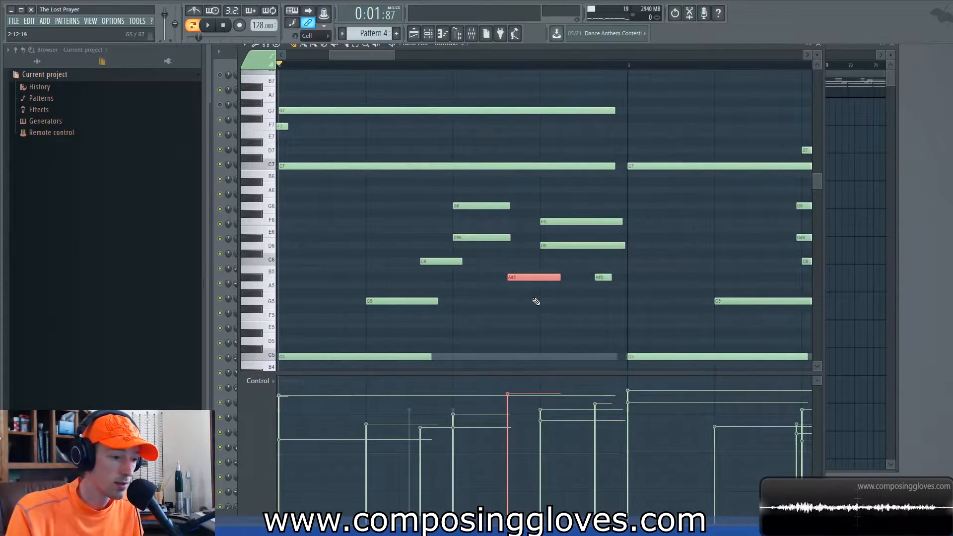
left_click(603, 277)
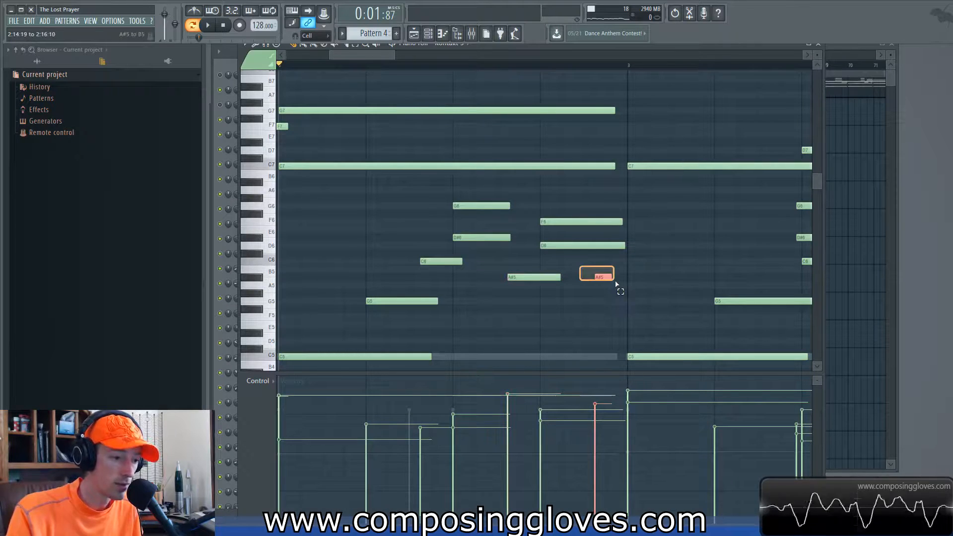
left_click(440, 259)
scroll(517, 296, "down", 5)
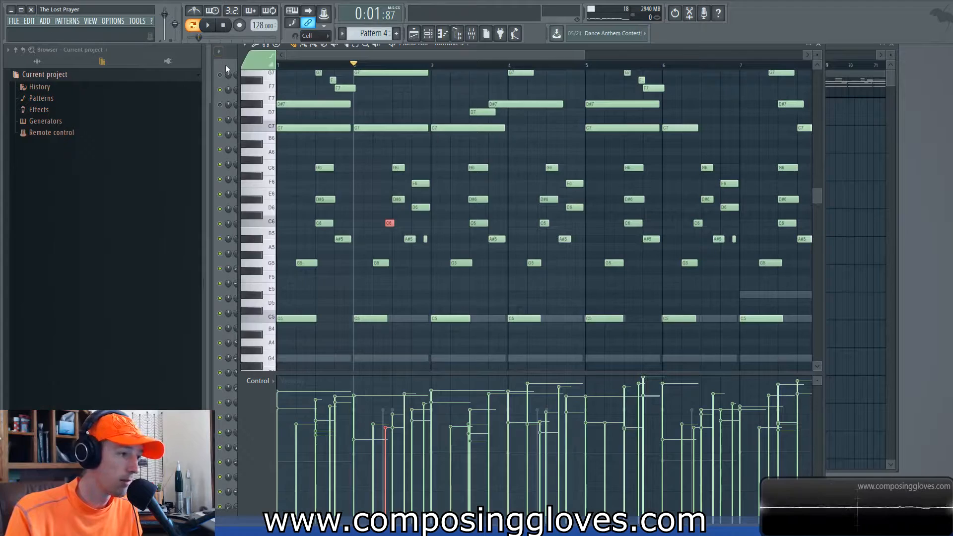
- Show the channel rack and create a new empty pattern
key("F6")
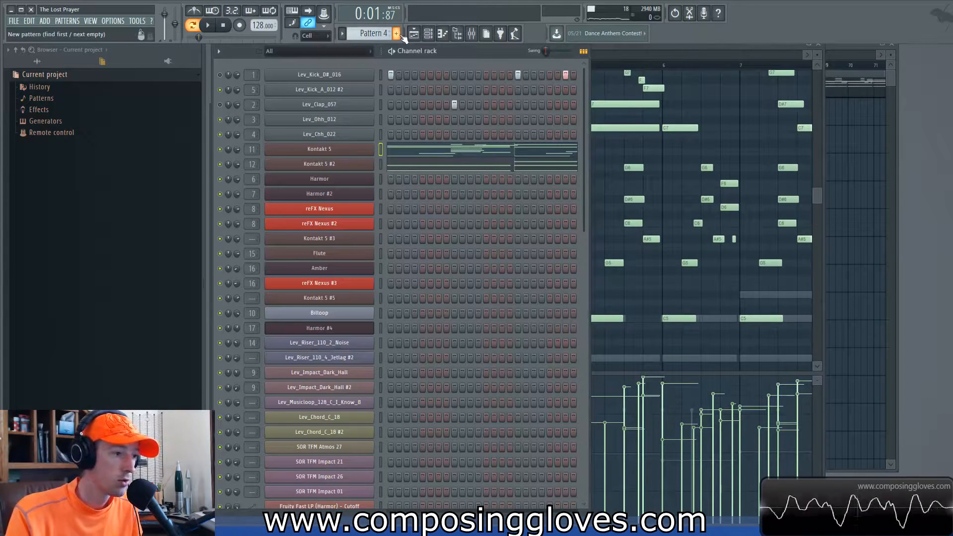
left_click(399, 36)
key("Return")
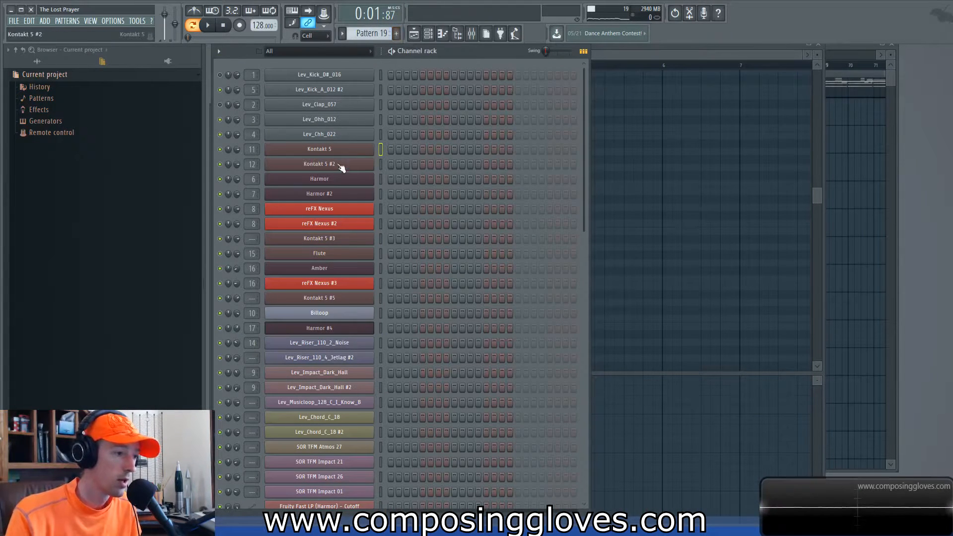
- Open the new pattern's piano roll for the Kontakt 5 channel, showing the C5 to C8 range
right_click(369, 149)
left_click(397, 148)
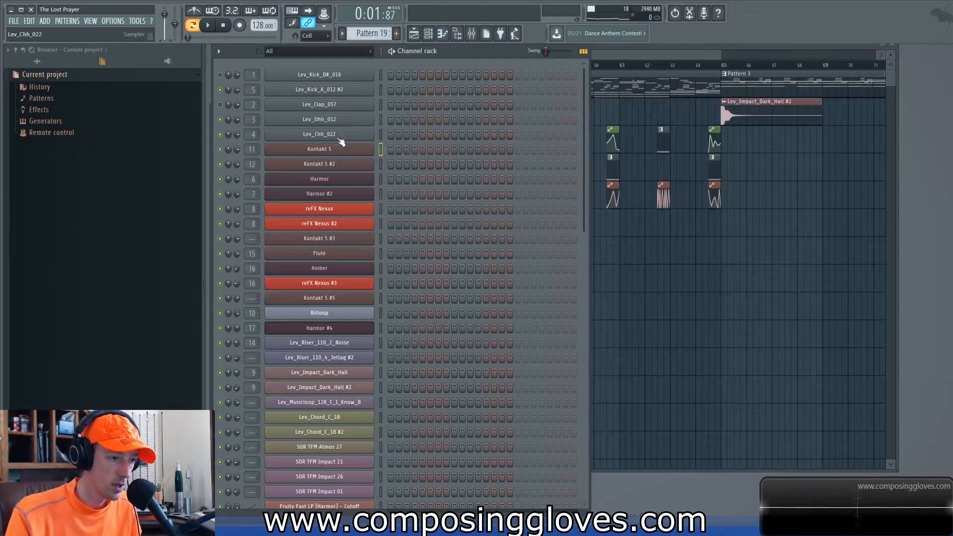
right_click(355, 148)
left_click(412, 148)
left_click(267, 223)
scroll(313, 246, "up", 3)
scroll(288, 258, "up", 2)
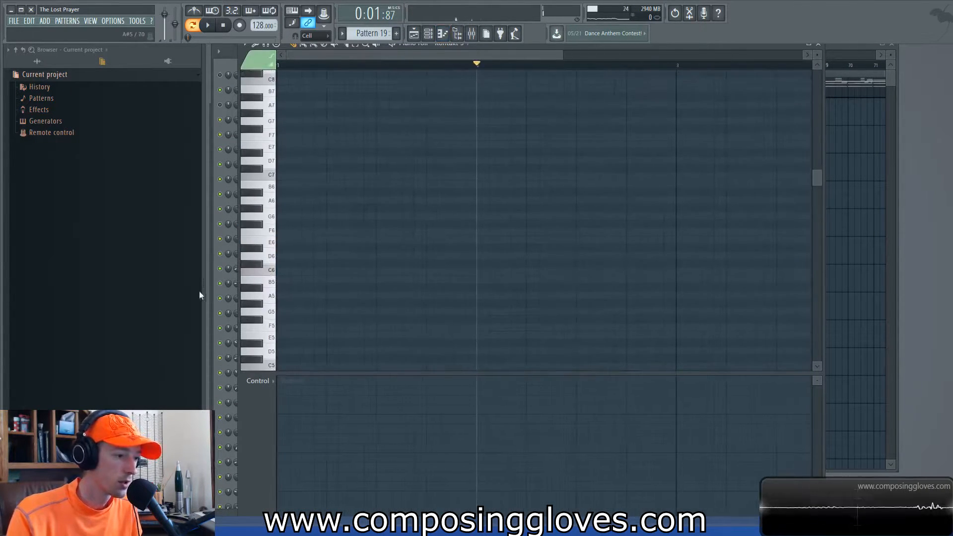
- Draw a one-bar C6 note at the start of the pattern and raise its velocity
left_click(294, 275)
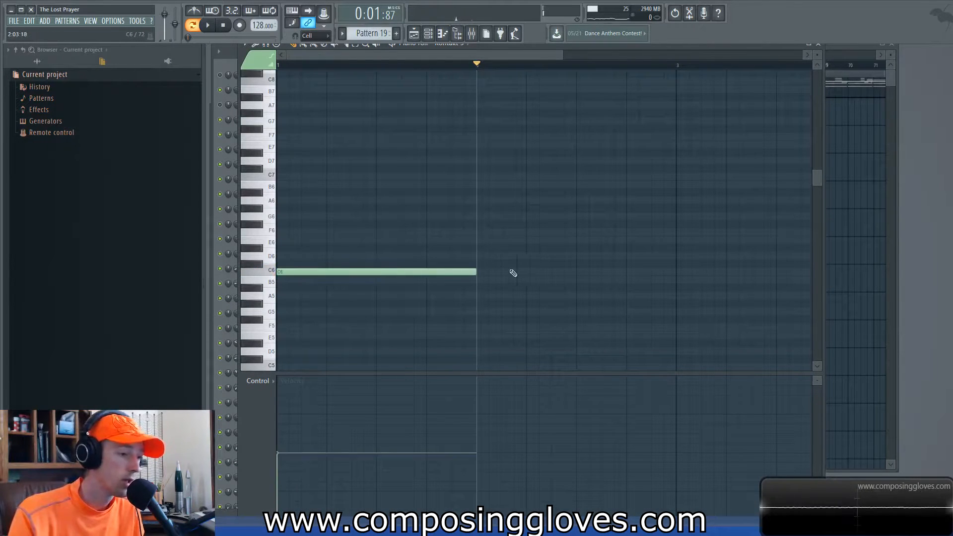
left_click(299, 432)
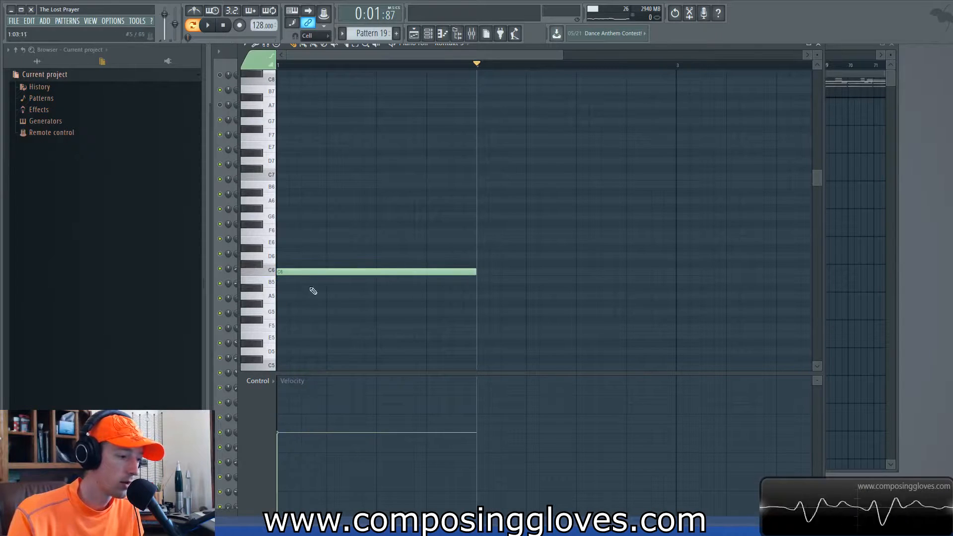
- Build the bass with a C5 from beat 1 and a G5 from beat 2, both ending around beat 4
mouse_move(316, 269)
left_mouse_down()
mouse_move(308, 404)
mouse_move(300, 272)
left_mouse_up()
left_click(343, 202)
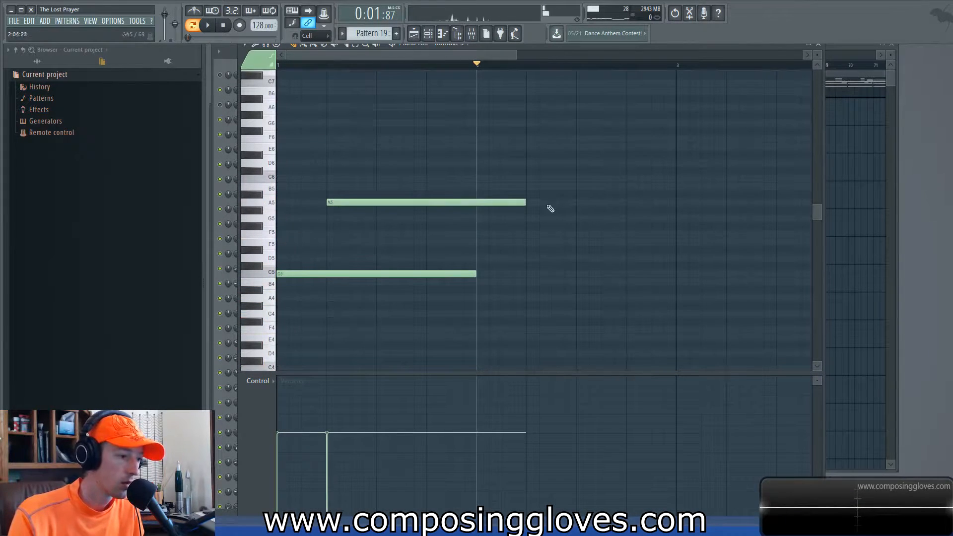
right_click(505, 202)
left_click(340, 218)
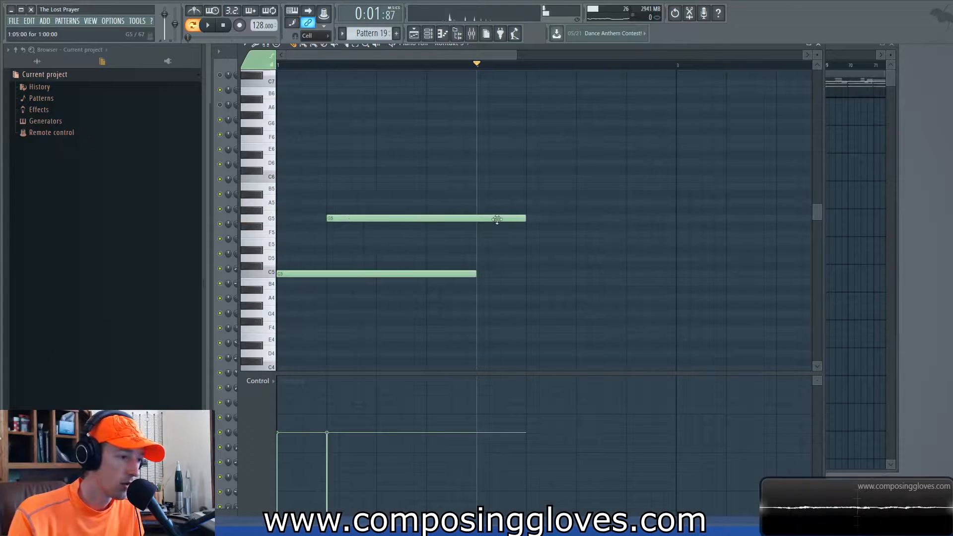
left_click_drag(524, 221, 414, 221)
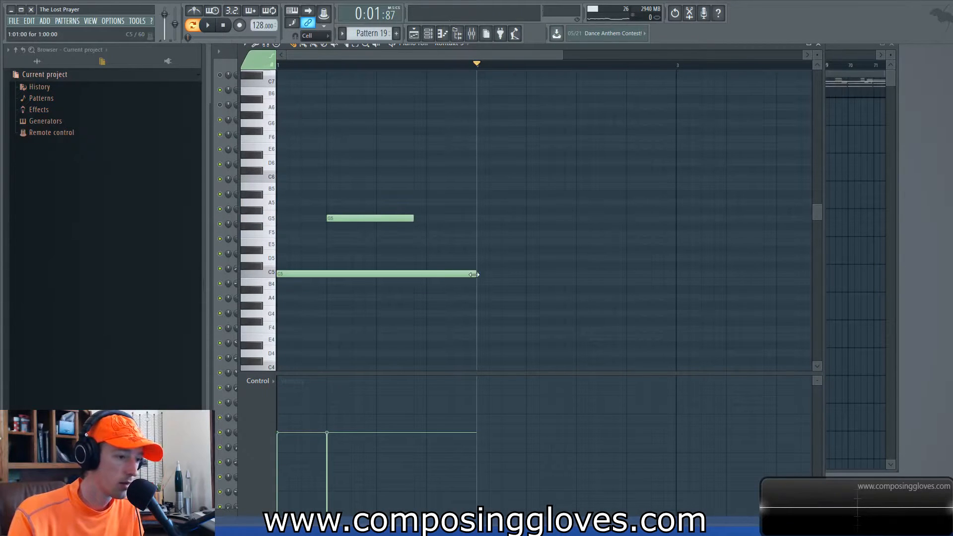
left_click_drag(451, 275, 419, 277)
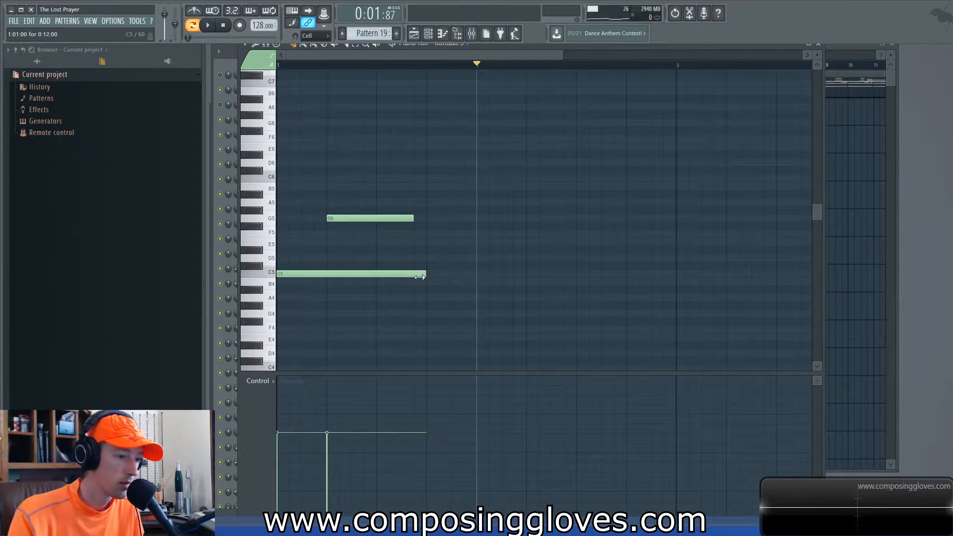
- Place a C6, D#6 and G6 chord on beat 3 and a one-beat A#5 on beat 4
left_click(387, 178)
left_click(382, 154)
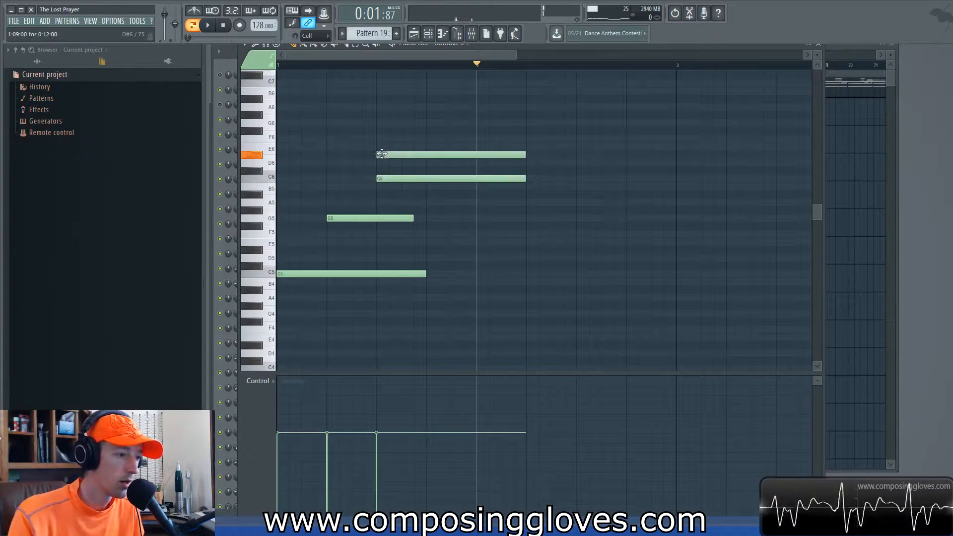
left_click(380, 123)
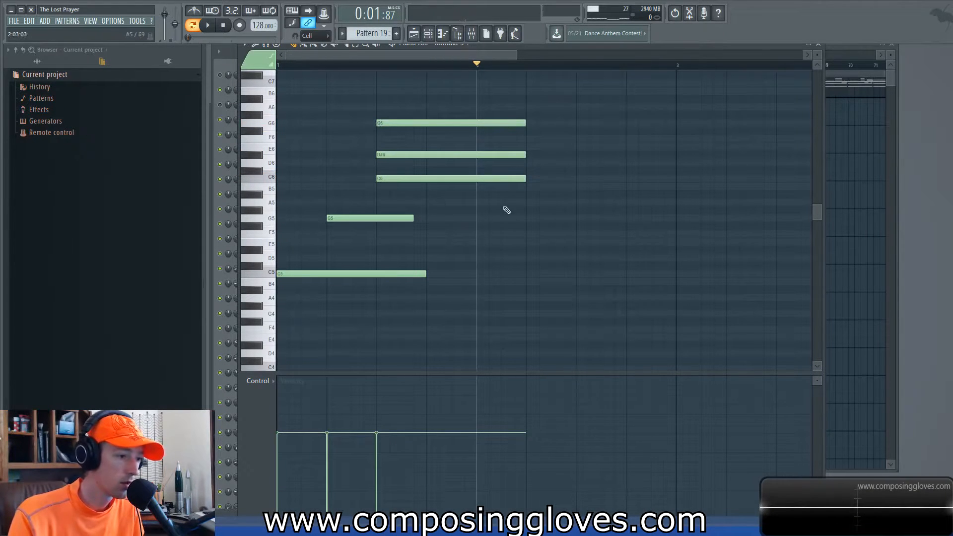
left_click(427, 195)
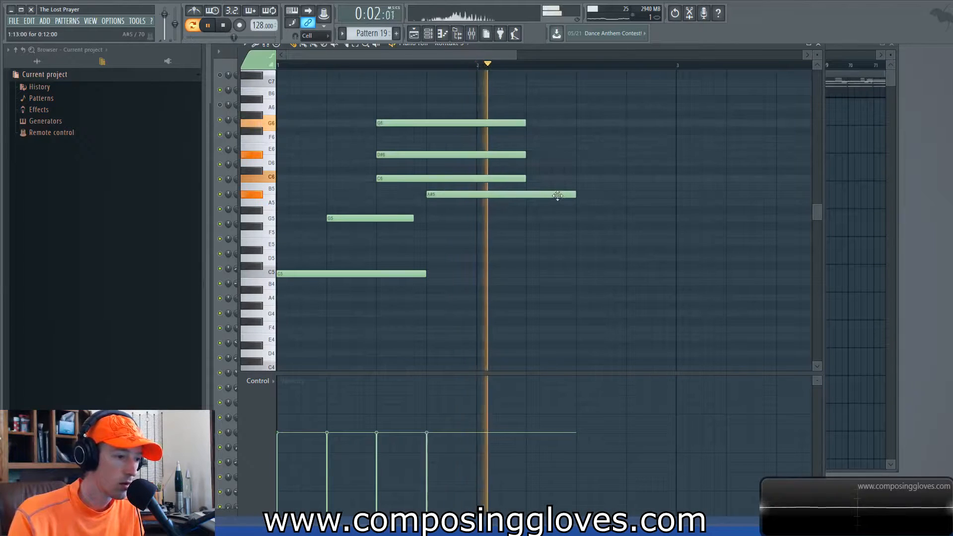
left_click_drag(573, 194, 479, 219)
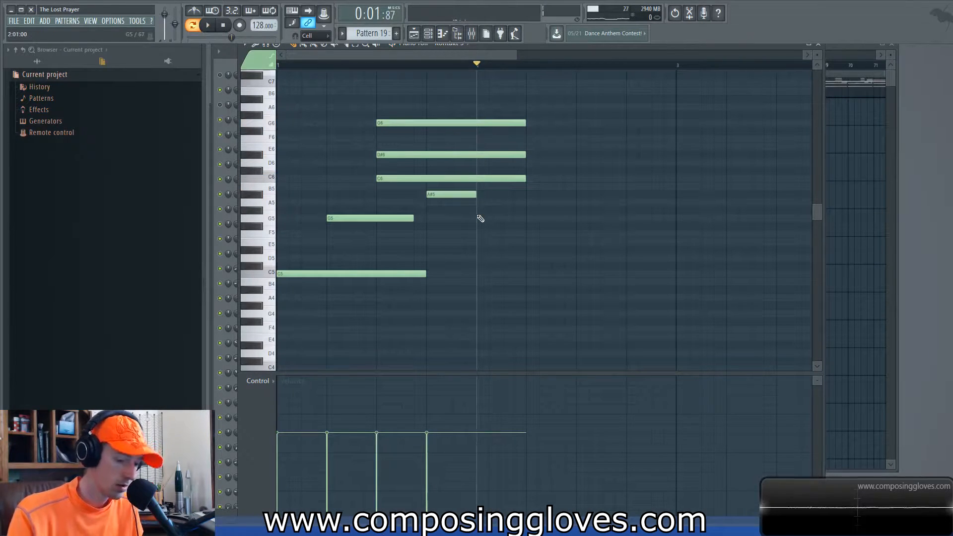
- Play the bar from its start and shorten the three chord notes to one beat each
left_click(301, 65)
key("space")
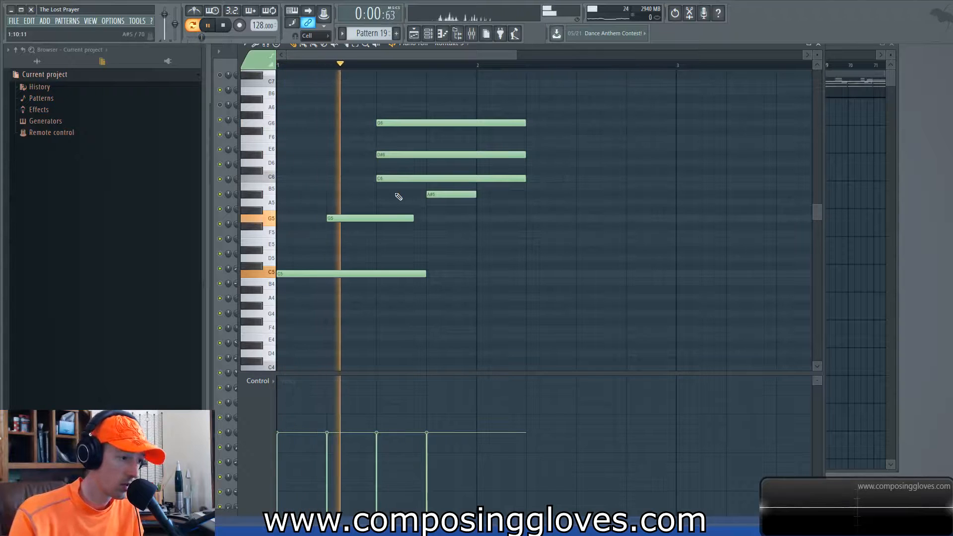
key("space")
left_click_drag(498, 112, 425, 149)
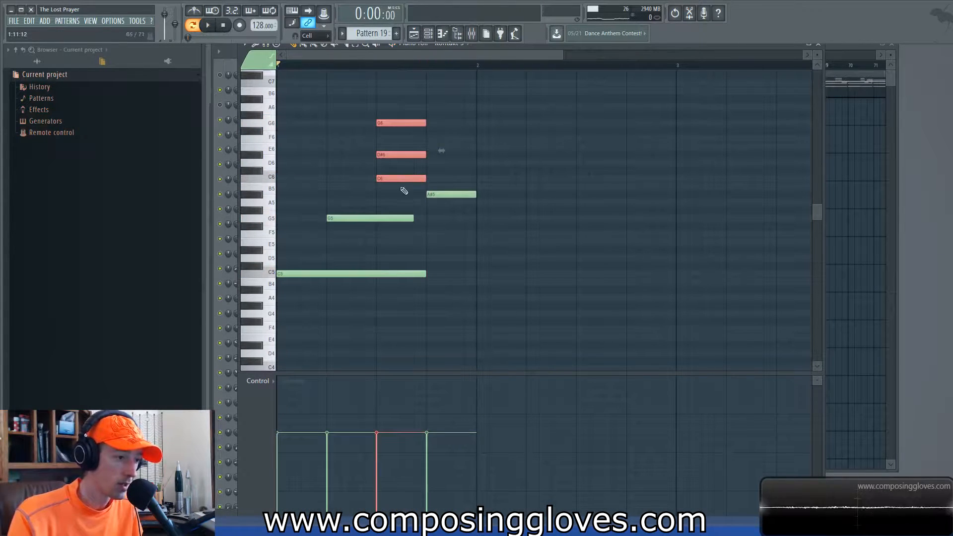
- Lower the opening bass note to C4 and the beat 2 note to C5, and play back the bar
left_click(316, 285)
left_click_drag(308, 273, 298, 346)
left_click_drag(343, 196, 341, 251)
key("space")
key("space")
key("space")
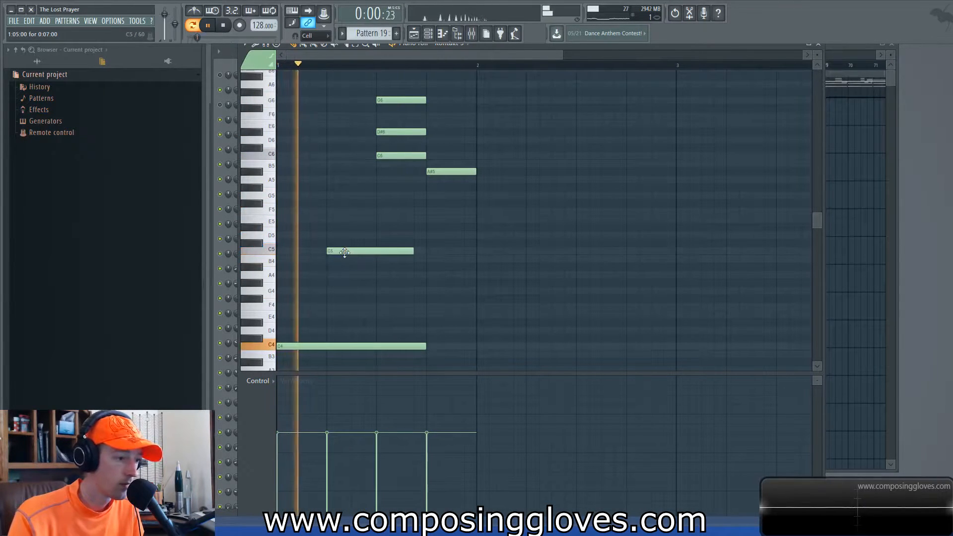
key("space")
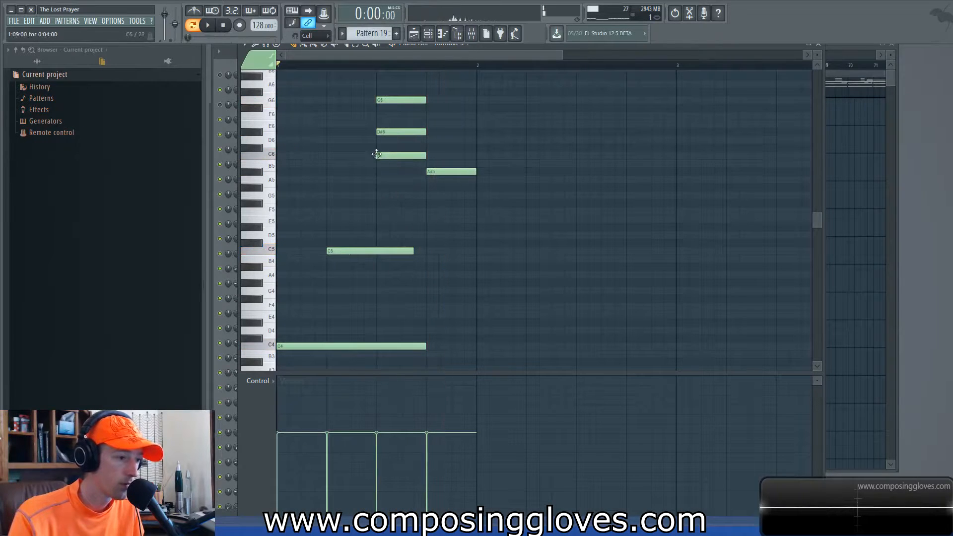
- Move the beat 2 bass note down to G4 and play back the bar
left_click_drag(348, 252, 347, 292)
key("space")
key("space")
- Delay the chord's D#6 and G6 slightly to start at 1:09:01, and listen to the bar
scroll(347, 238, "up", 2)
scroll(543, 164, "up", 1)
scroll(511, 193, "down", 2)
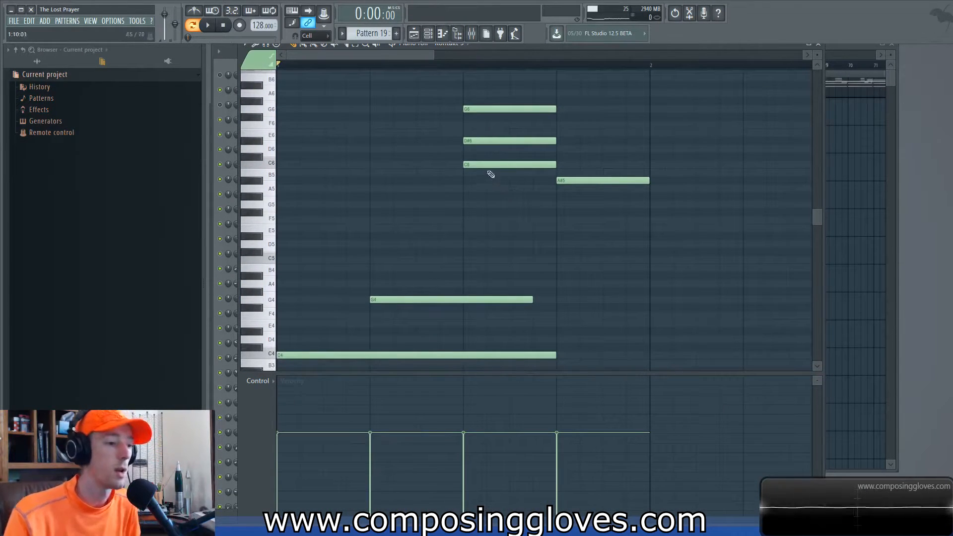
scroll(475, 165, "up", 4)
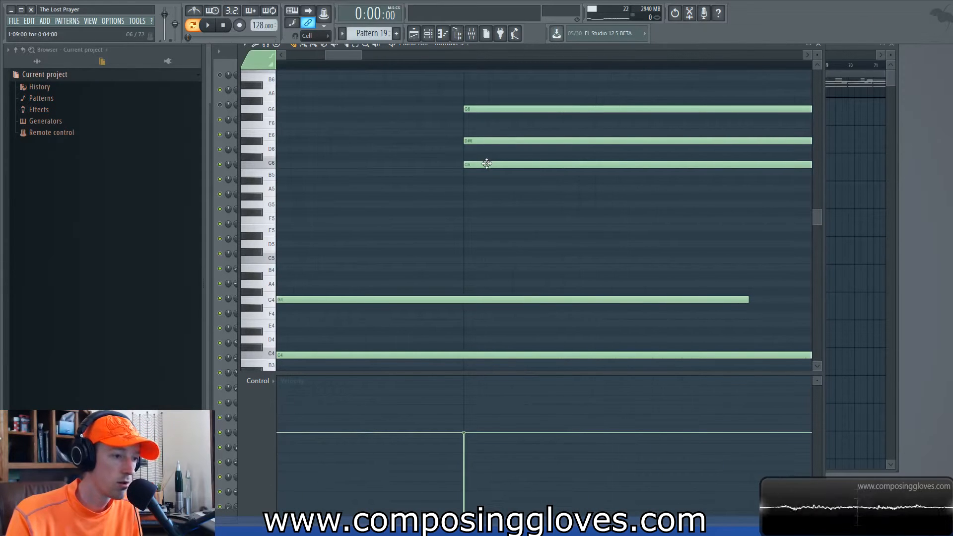
left_click(480, 141)
left_click_drag(479, 140, 487, 109)
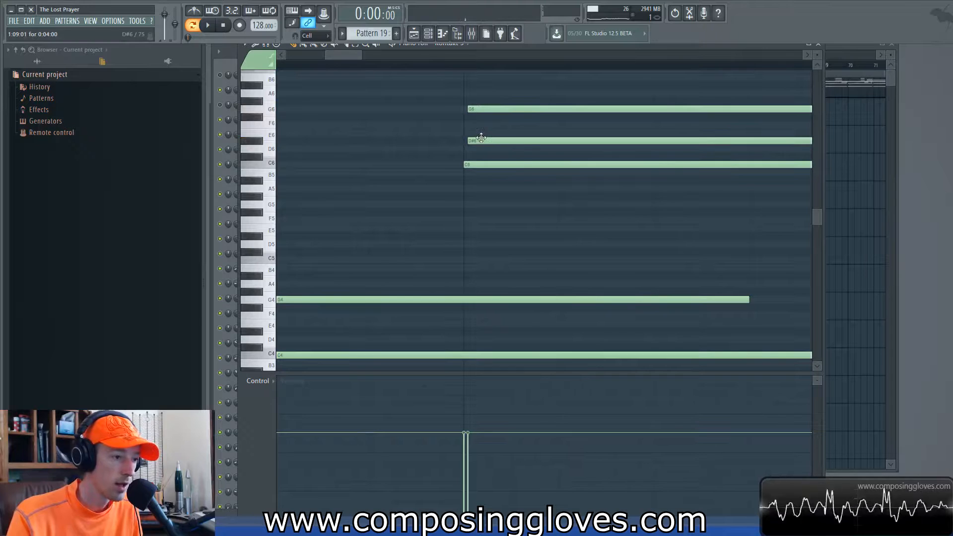
key("space")
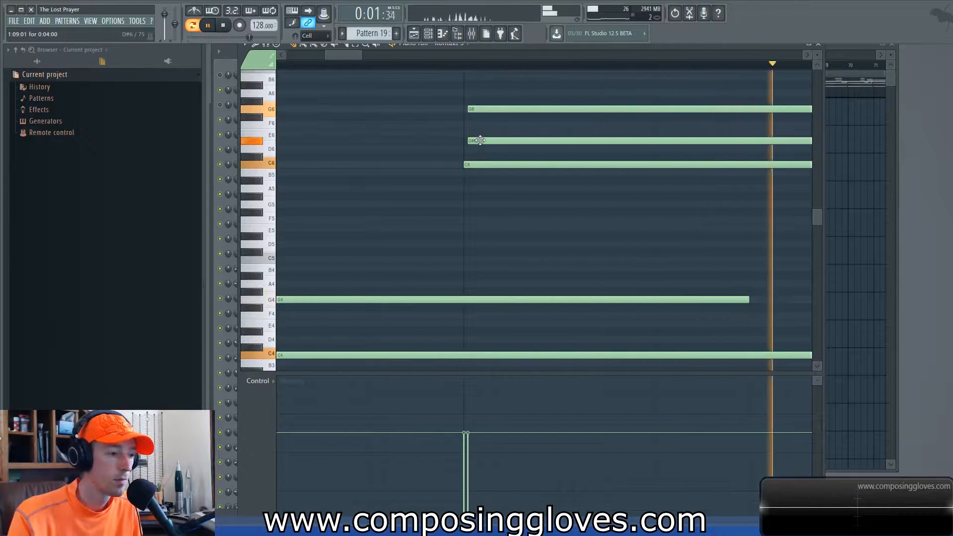
scroll(490, 179, "down", 4)
key("space")
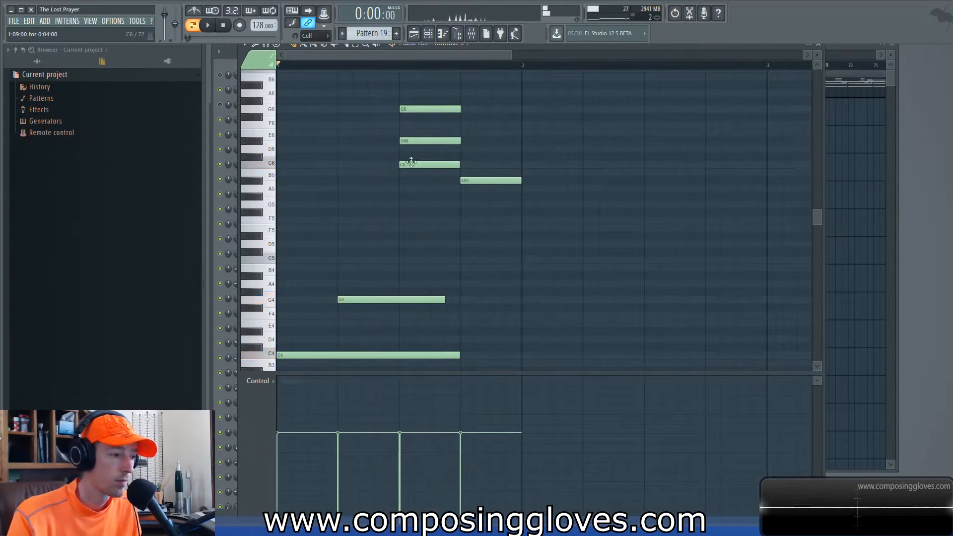
- Nudge the chord's C6 slightly ahead of beat 3 and listen to the result
left_click_drag(402, 169, 400, 169)
scroll(411, 164, "up", 1)
key("space")
scroll(414, 244, "down", 2)
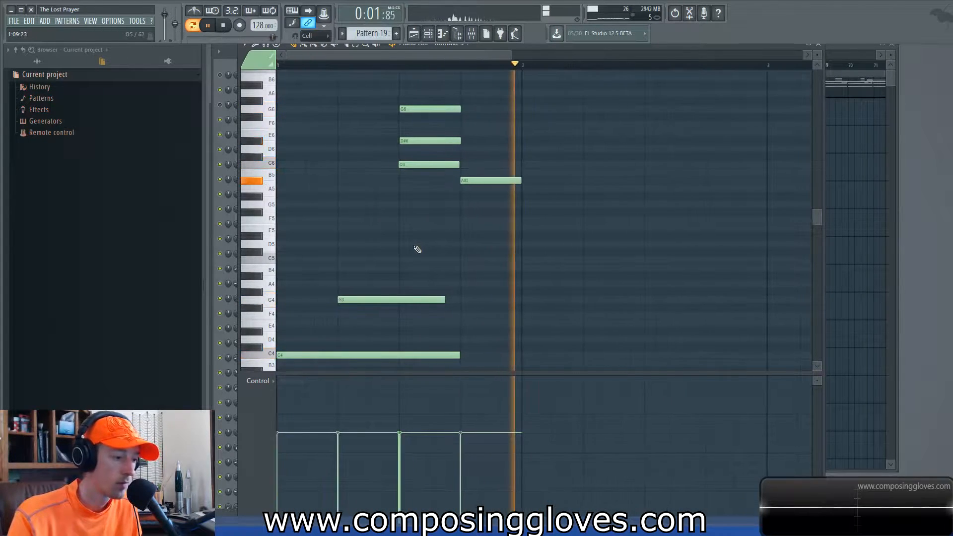
key("space")
- Raise the velocities of the C4 and G4 bass notes slightly
scroll(377, 302, "down", 1)
left_click_drag(342, 268, 378, 345)
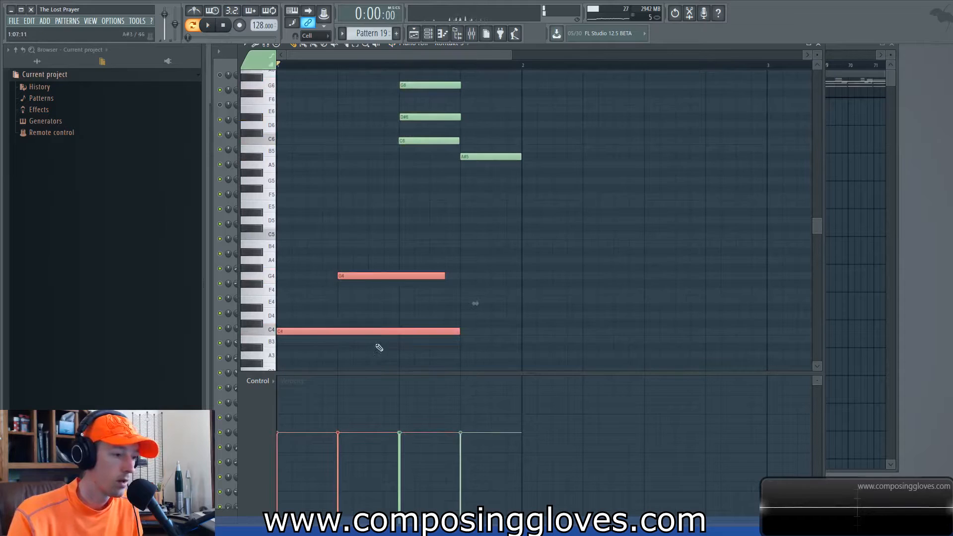
left_click_drag(298, 431, 338, 430)
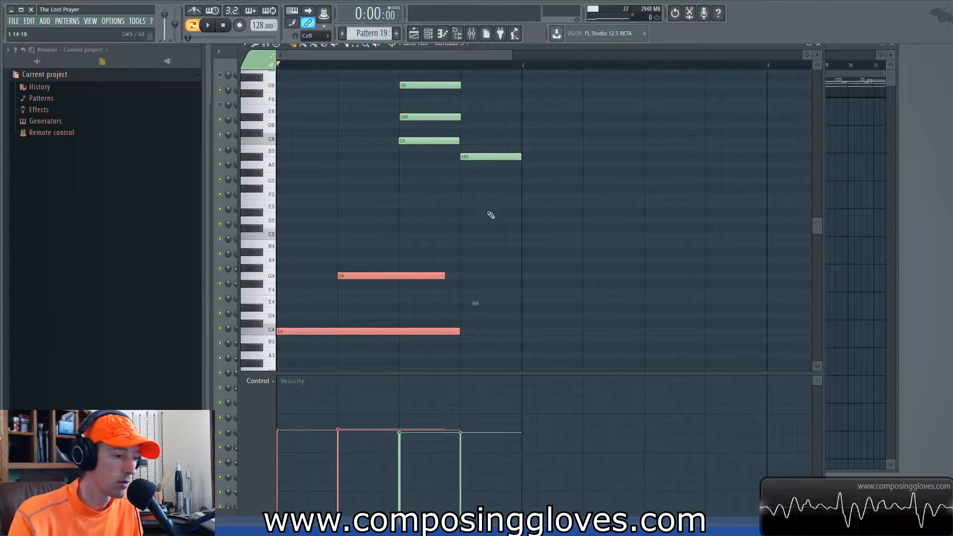
- Lower the velocities of the beat 3 chord notes and the two bass notes, and play back the bar
left_click_drag(407, 86, 463, 145)
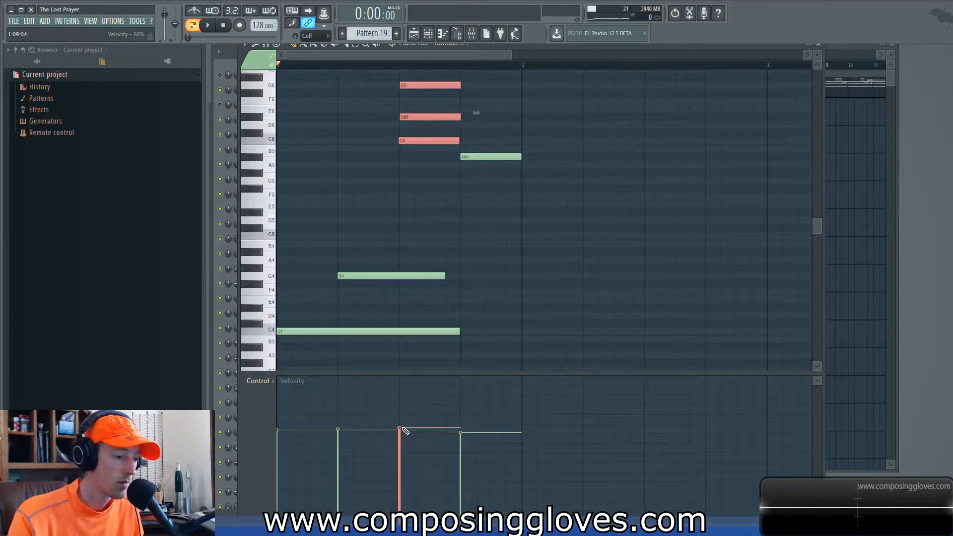
left_click_drag(405, 456, 407, 439)
left_click_drag(367, 256, 381, 347)
left_click_drag(356, 438, 296, 449)
key("space")
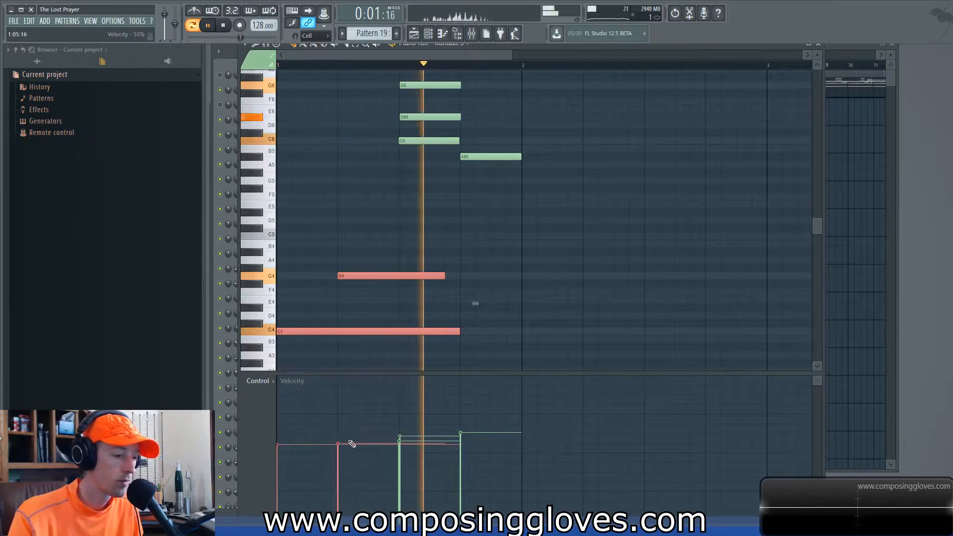
key("space")
- Even out the velocities of the three chord notes, keeping them just above the bass notes
left_click_drag(427, 69, 424, 133)
key("space")
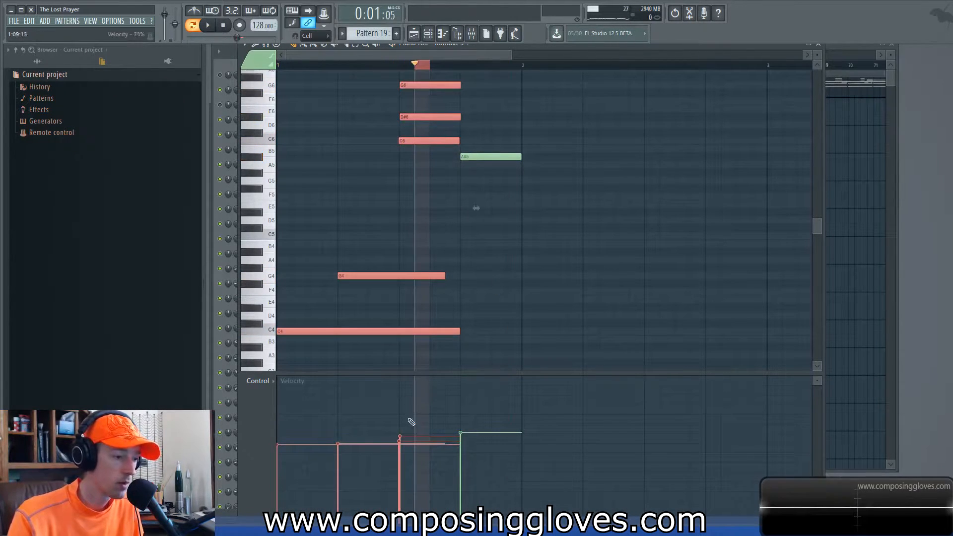
left_click_drag(411, 177, 472, 72)
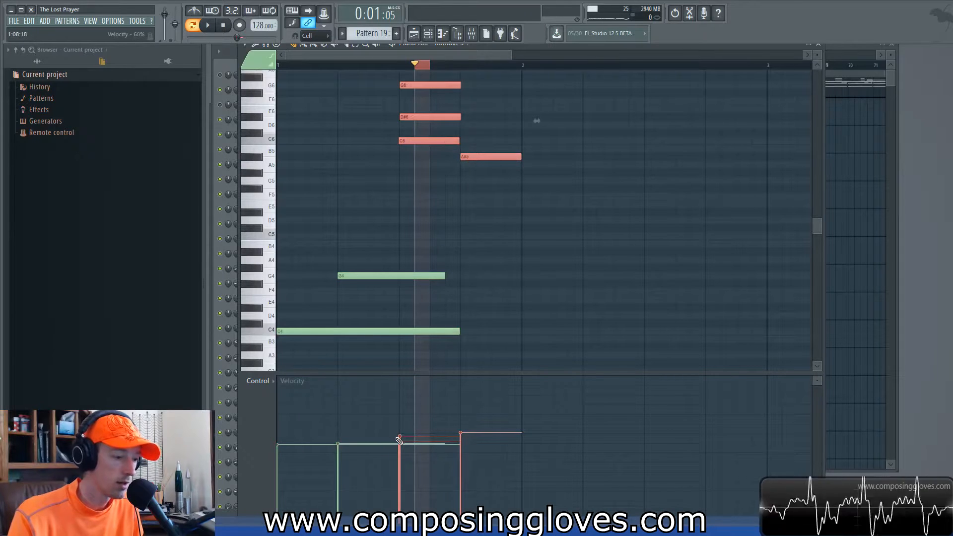
left_click_drag(399, 444, 409, 442)
- Lower the velocity of the A#5 note to about the bass notes' level and play back the bar
left_click(500, 190, "ctrl")
left_click(483, 155, "ctrl")
left_click_drag(464, 452, 463, 447)
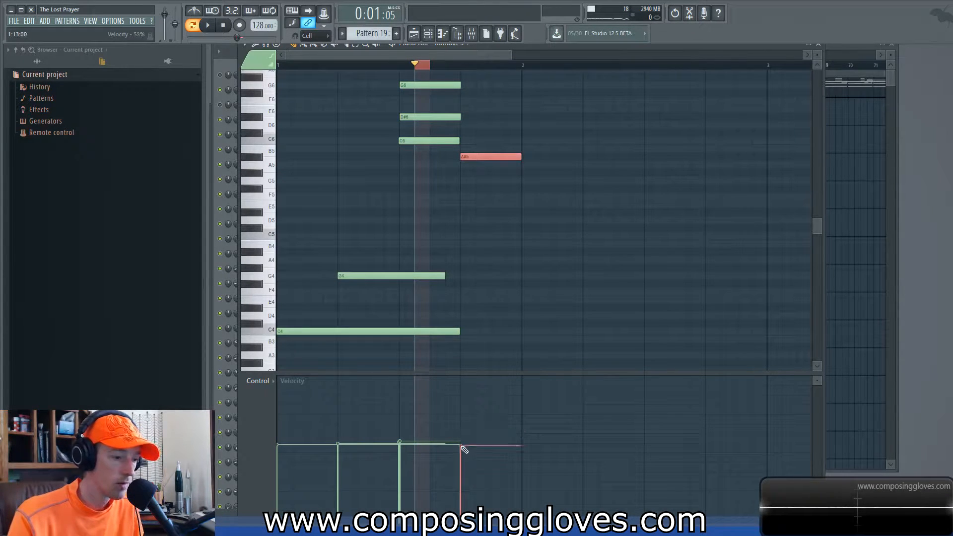
left_click(468, 362, "ctrl")
key("space")
key("space")
- Extend the C4 and G4 bass notes to the end of bar 1 and play back the bar
left_click_drag(396, 261, 526, 331)
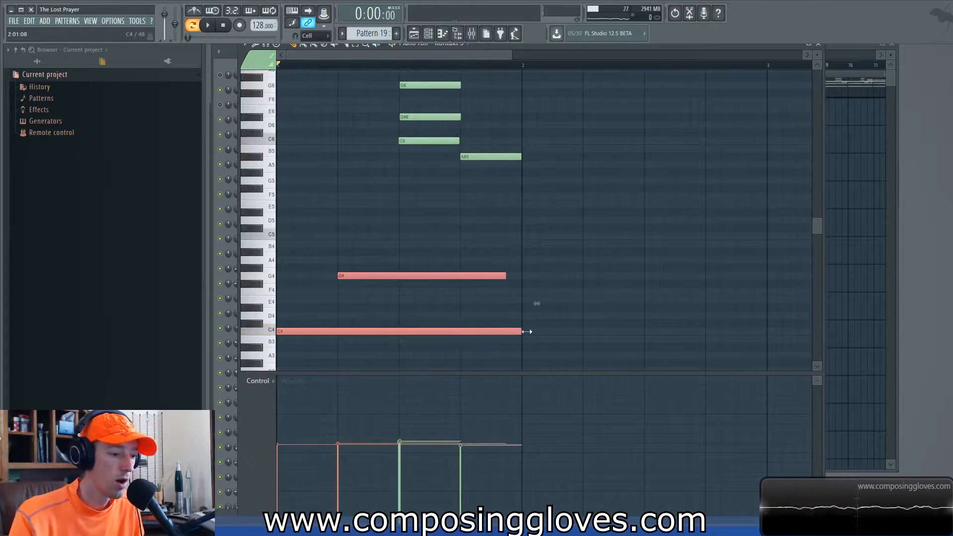
left_click(504, 310)
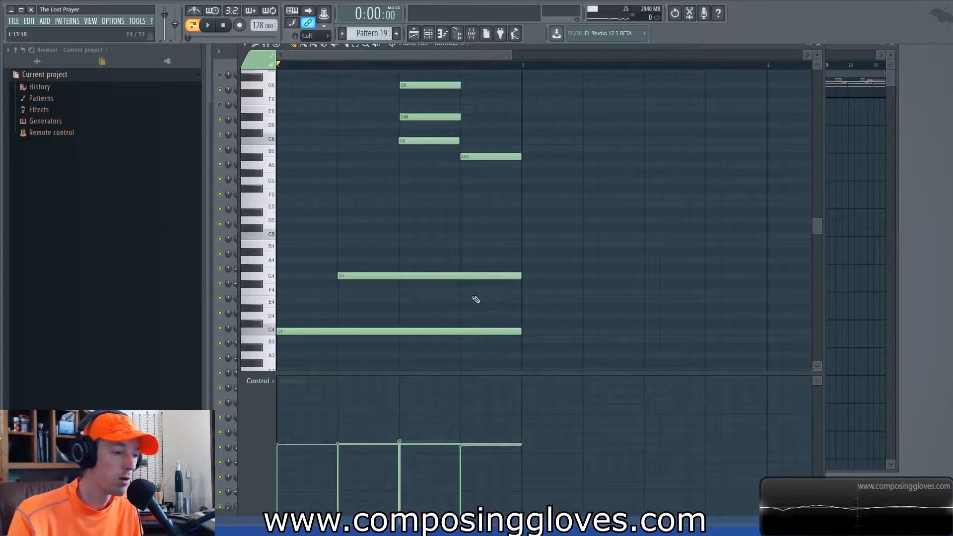
scroll(461, 293, "down", 4)
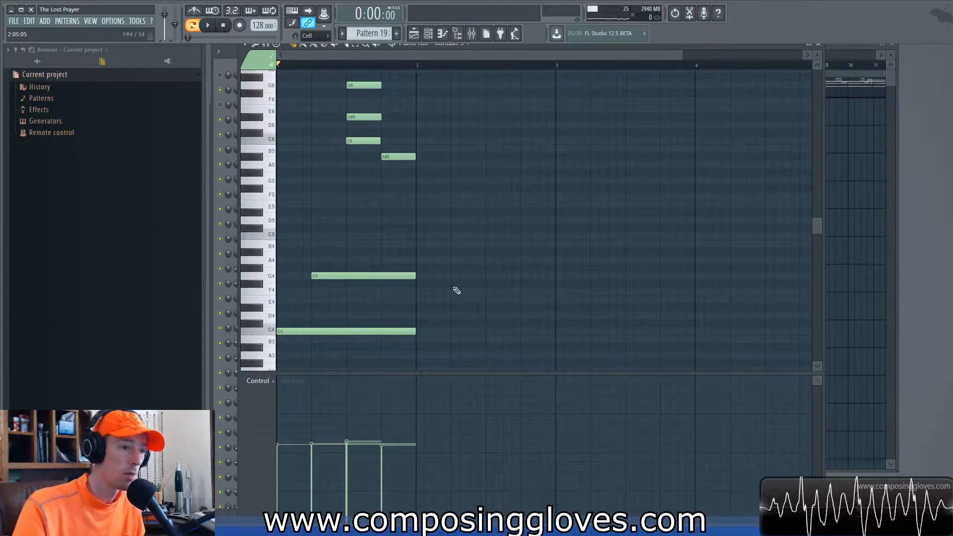
left_click(371, 86)
key("space")
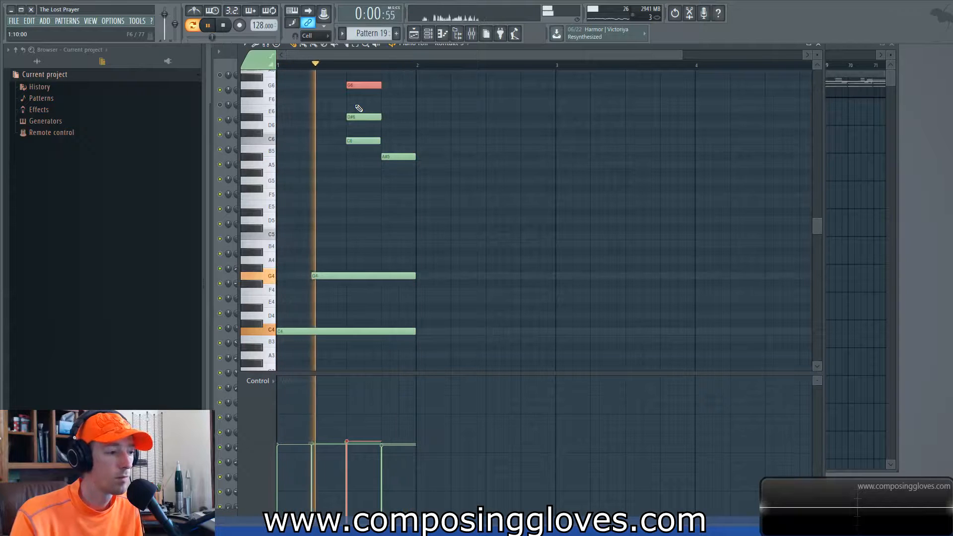
key("space")
- Repeat the bass in bar 2 with a one-bar C4 and a G4 from beat 2 to the bar's end
left_click(399, 332)
left_click(426, 331)
left_click_drag(446, 328, 437, 329)
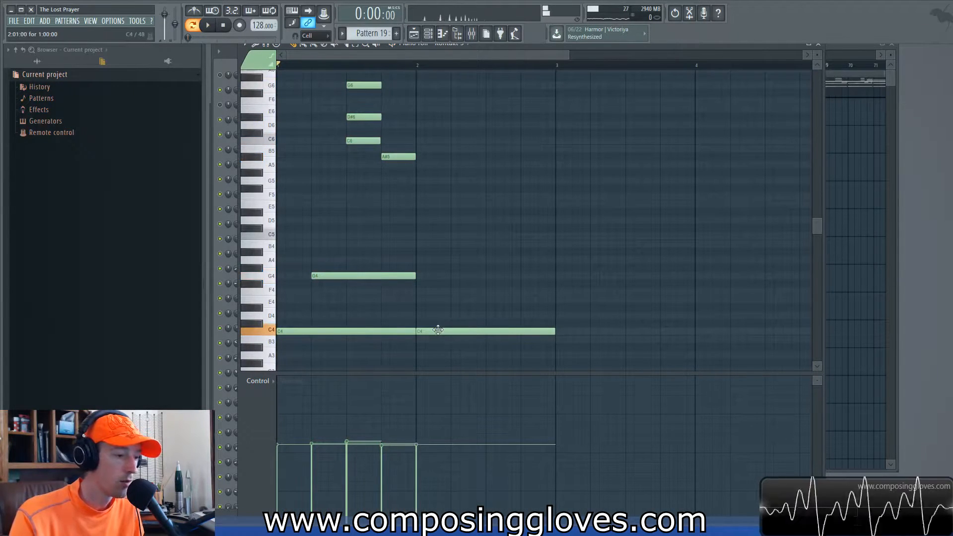
left_click(458, 282)
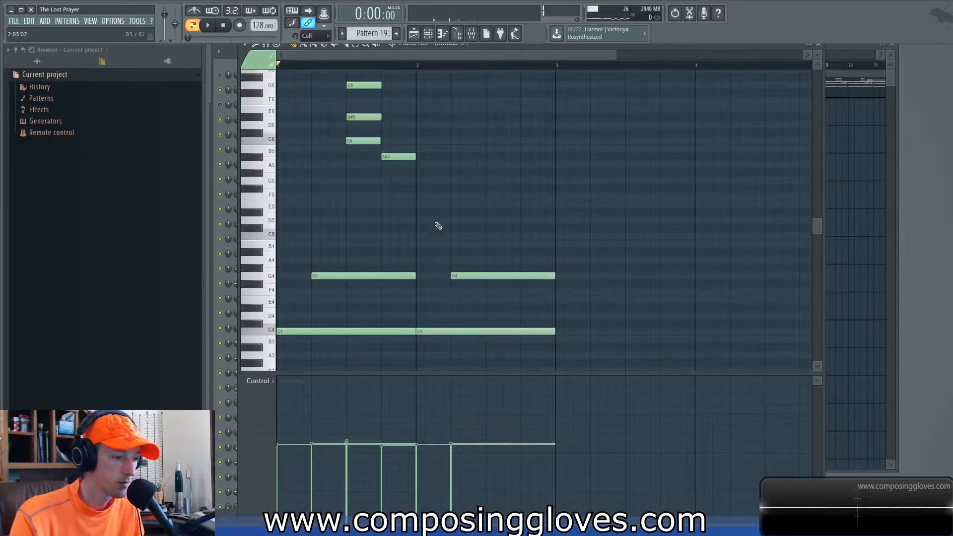
- Copy the beat 3 chord and the A#5 from bar 1 to the same beats of bar 2
scroll(410, 212, "up", 3)
left_click_drag(330, 93, 502, 202)
left_click_drag(366, 153, 670, 155, "shift")
- Add a G5 about 0:01:17 long at about 2:07:11, leading into bar 2's chord, and play back from bar 2
scroll(640, 186, "down", 1)
scroll(610, 197, "up", 2)
left_click(568, 186)
left_click(539, 204)
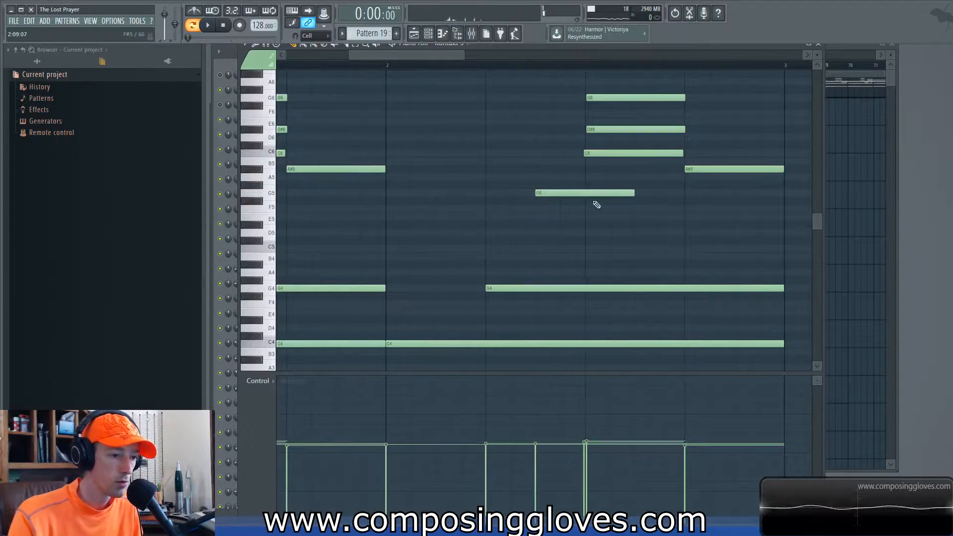
left_click_drag(604, 196, 566, 193)
scroll(556, 194, "down", 1)
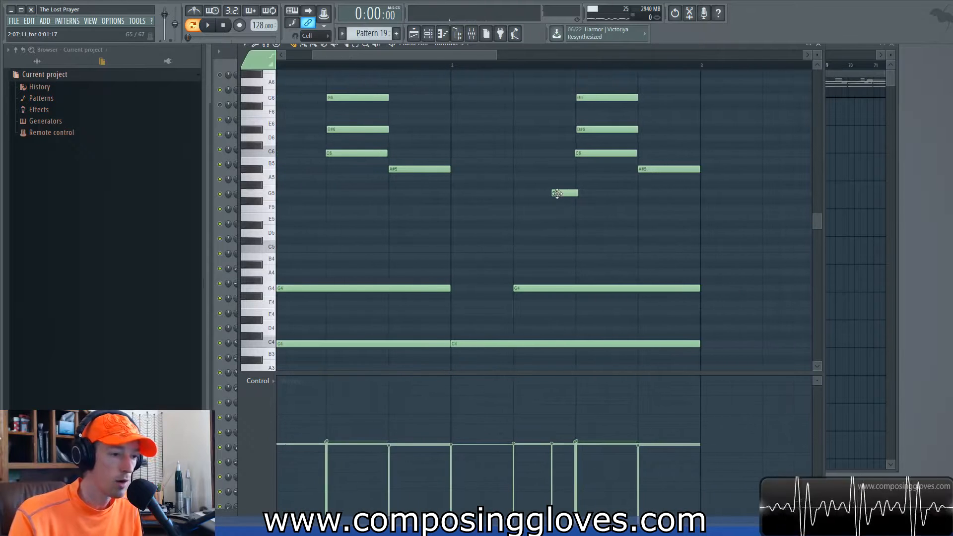
scroll(531, 196, "down", 1)
left_click(455, 66)
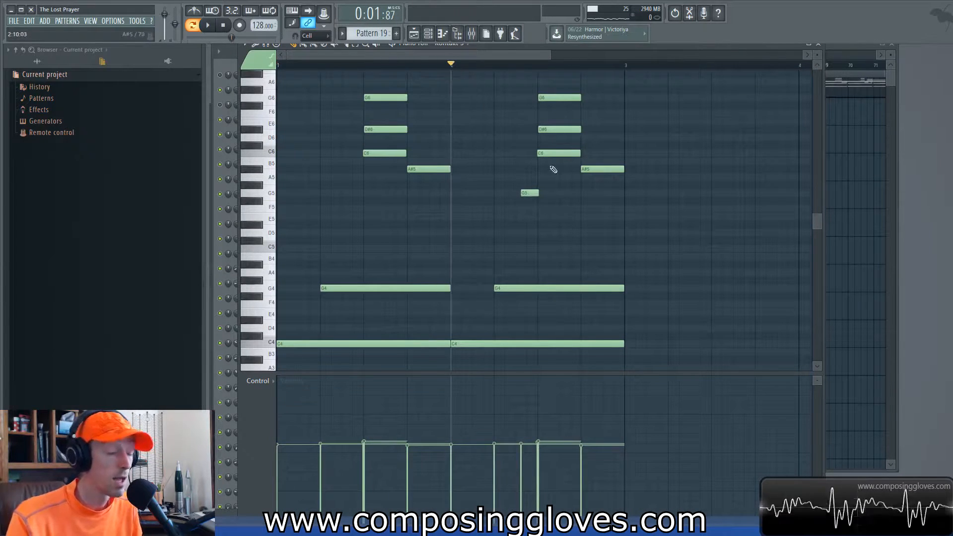
key("space")
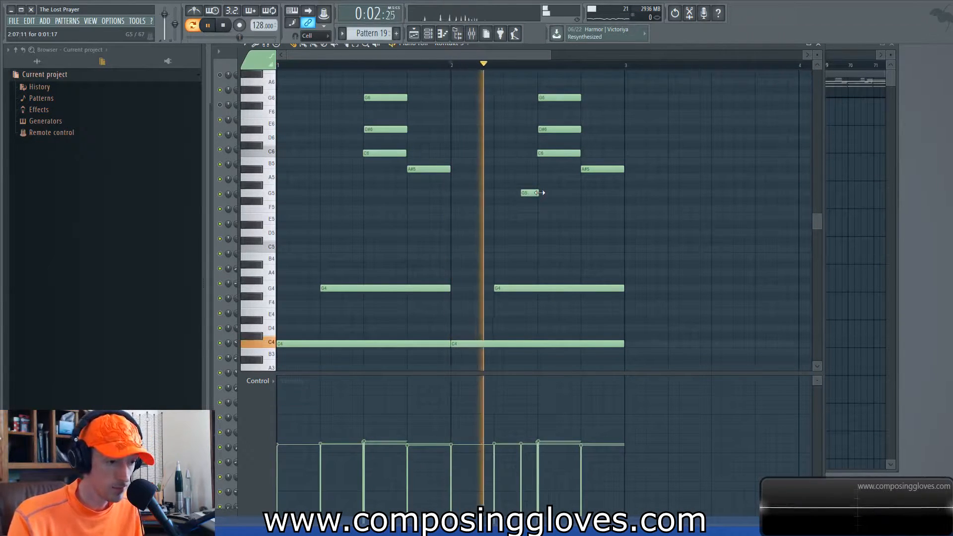
- Add an F#5 about 0:01:17 long at 2:12:00, overlapping the end of bar 2's chord
key("space")
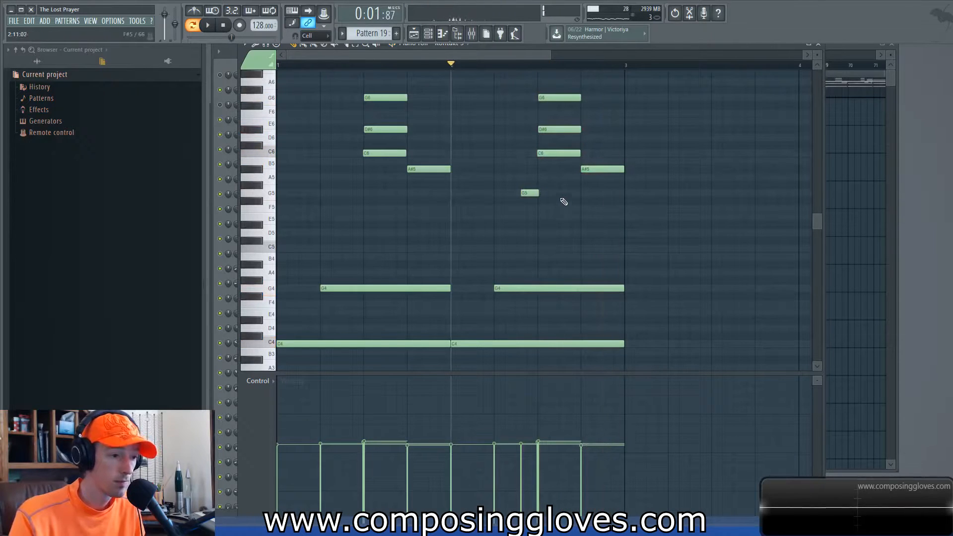
scroll(583, 185, "up", 2)
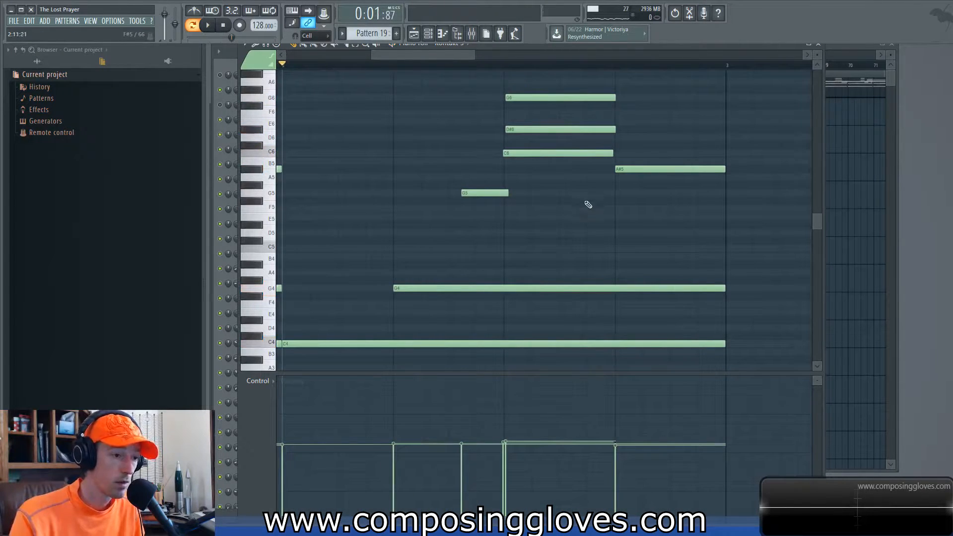
left_click(587, 208)
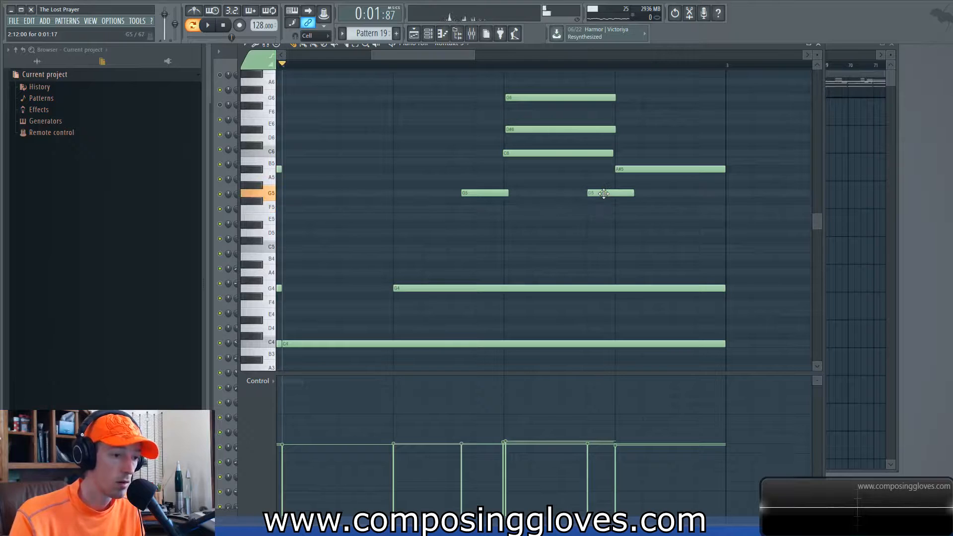
left_click_drag(603, 194, 603, 202)
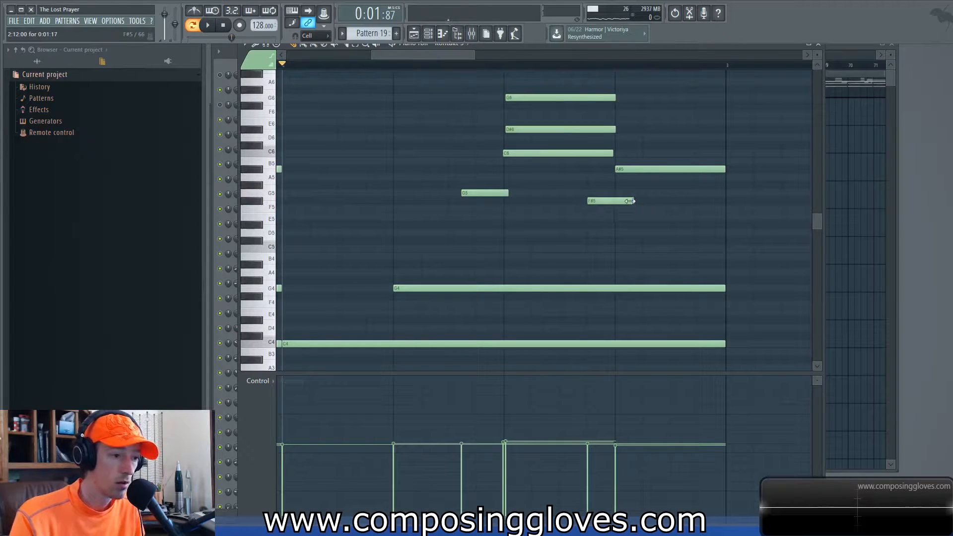
scroll(541, 201, "down", 3)
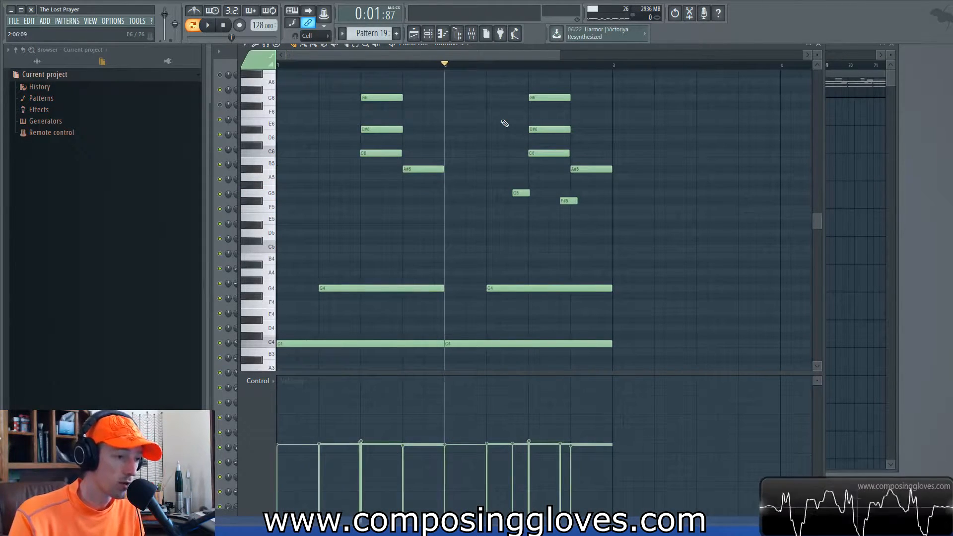
- Re-enter the G5 leading into bar 2's chord slightly earlier, at about 2:07:10, and play back bar 2
scroll(518, 199, "up", 3)
right_click(525, 194)
left_click(514, 193)
key("space")
key("space")
left_click_drag(533, 193, 544, 193)
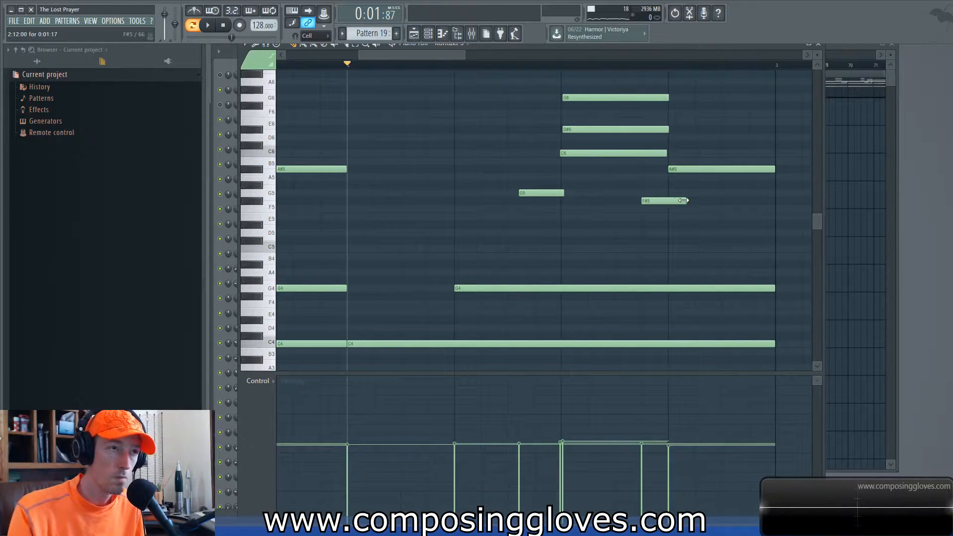
key("space")
key("space")
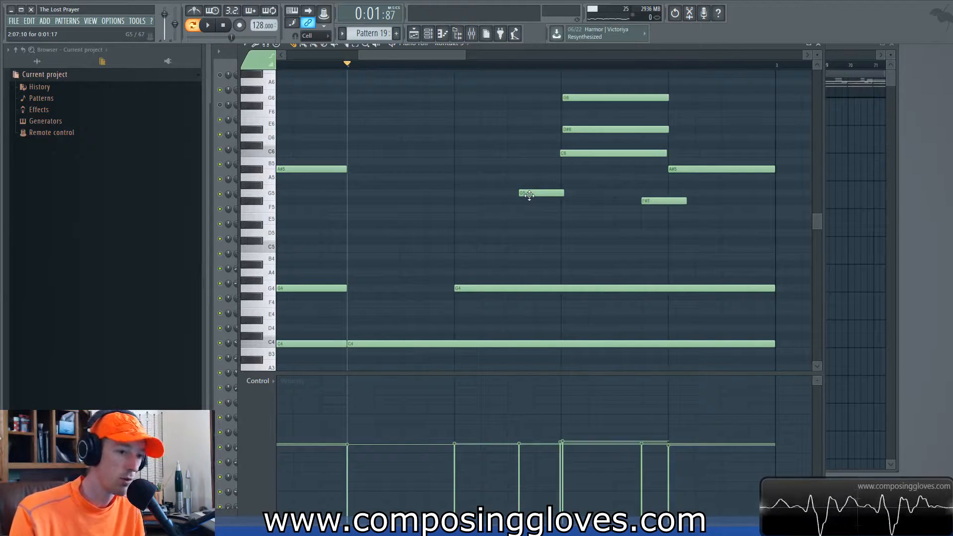
- Raise the F#5 at 2:12:00 to G5, play back bar 2, and shorten the note with a slightly later start
mouse_move(654, 201)
left_mouse_down()
mouse_move(674, 214)
mouse_move(631, 212)
mouse_move(664, 187)
left_mouse_up()
key("space")
key("space")
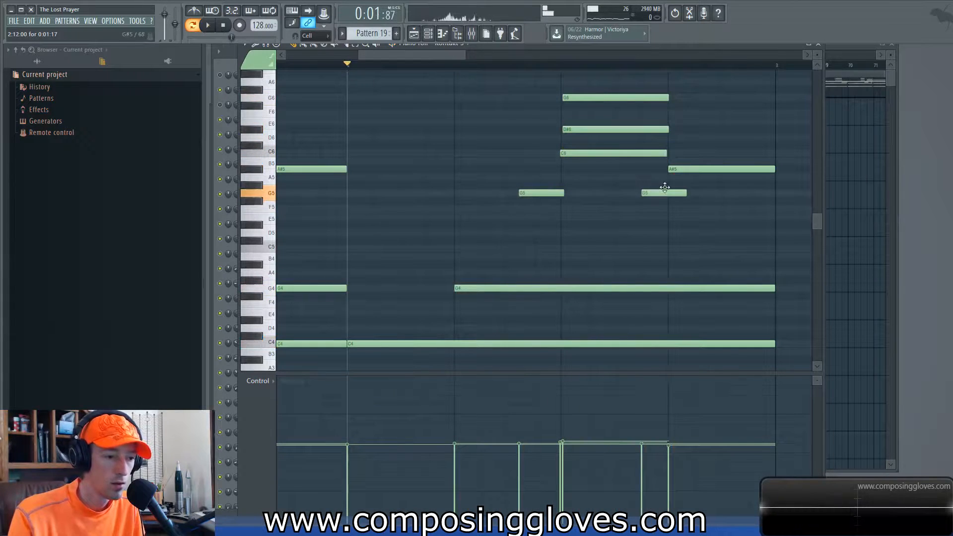
key("space")
key("space")
mouse_move(671, 193)
left_mouse_down()
mouse_move(682, 194)
mouse_move(673, 195)
left_mouse_up()
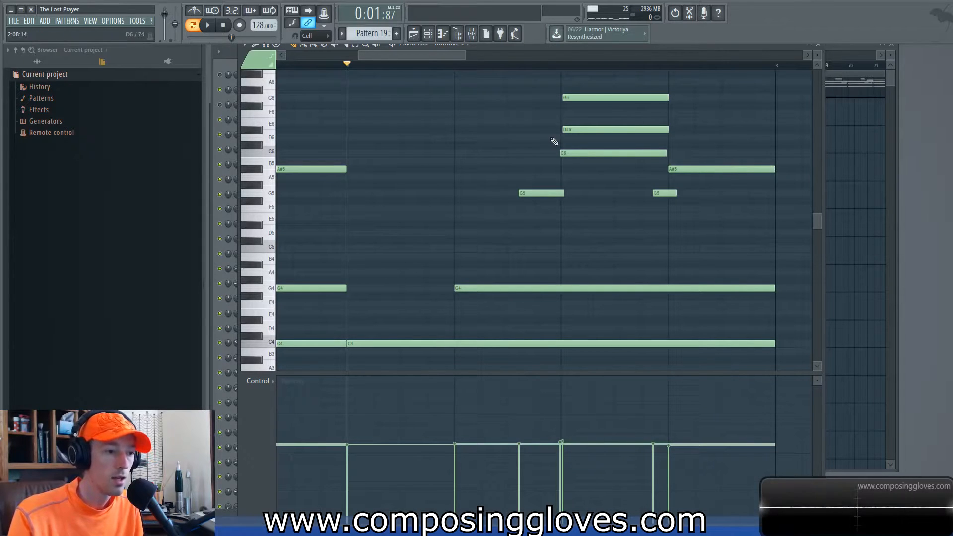
- Add a D6 about 0:03:22 long at 2:13:00, above bar 2's A#5, and play back bar 2
left_click_drag(597, 96, 618, 163)
left_click(619, 165)
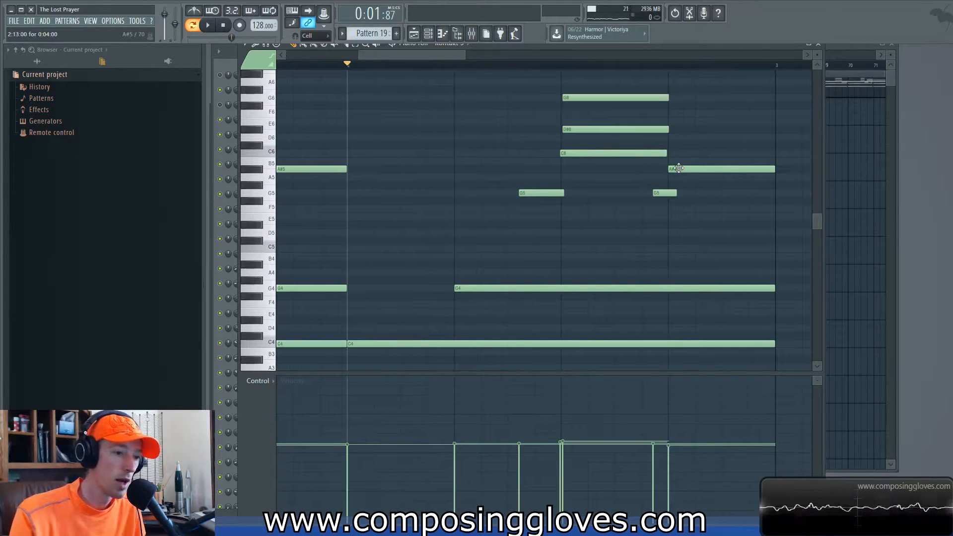
left_click(674, 138)
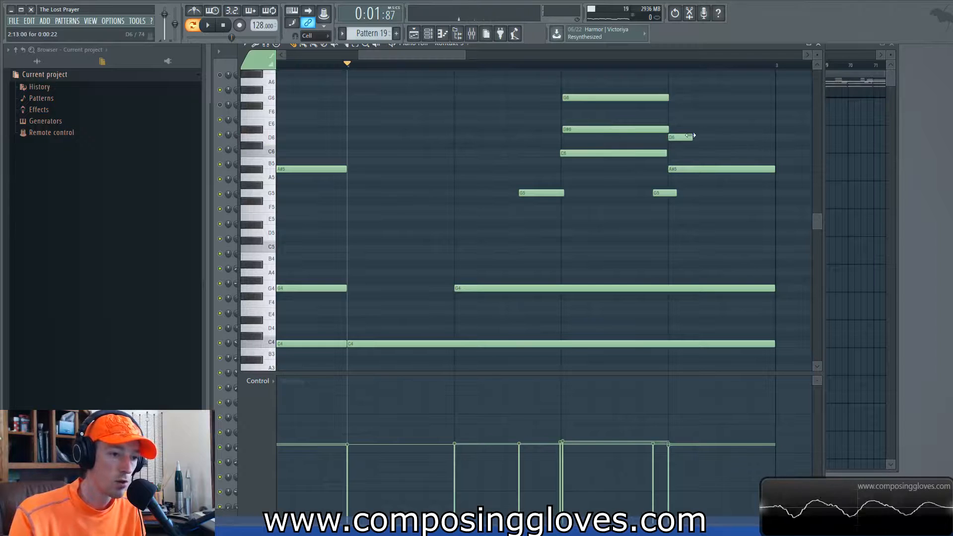
left_click_drag(691, 137, 773, 138)
scroll(730, 154, "down", 3)
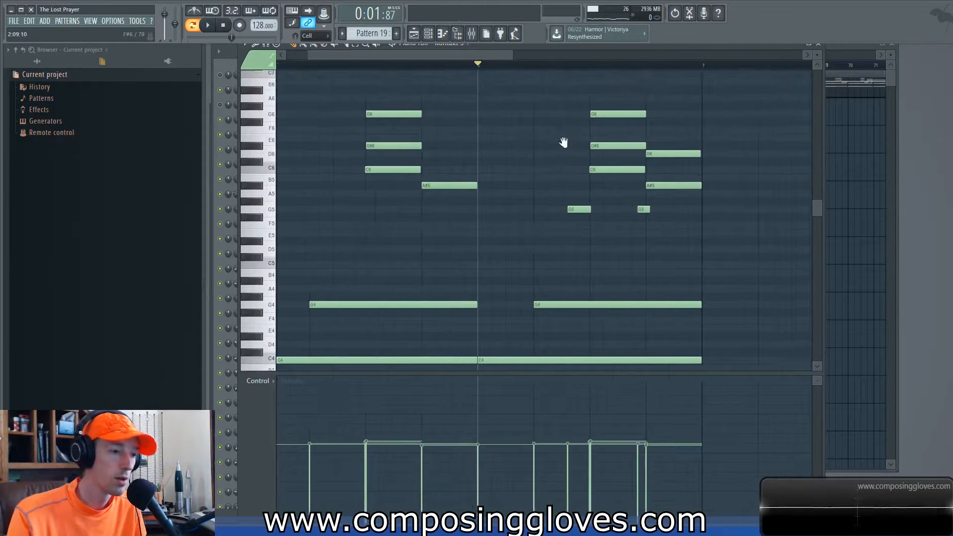
scroll(570, 136, "up", 2)
key("space")
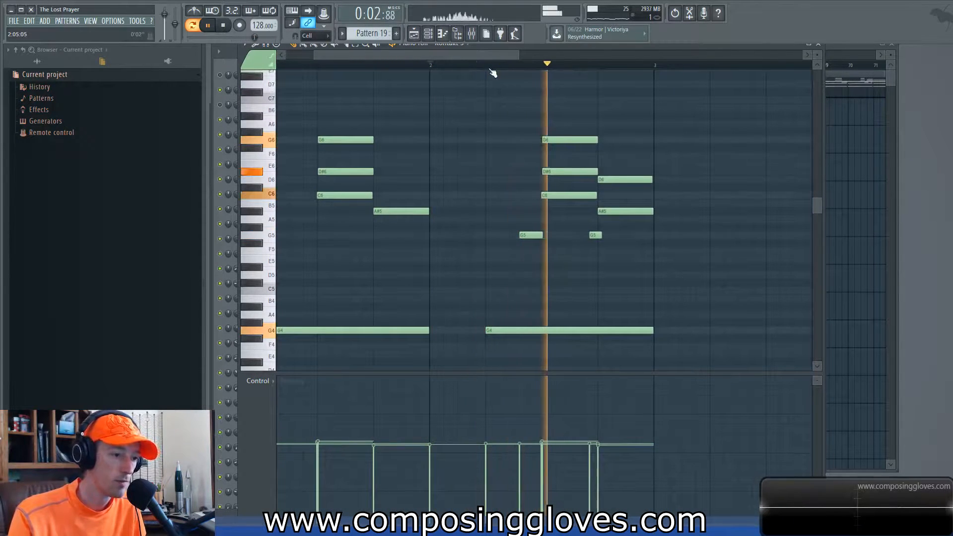
key("space")
- Move the short G5 beneath bar 2's chord about one step earlier and play back the bar
left_click_drag(594, 235, 580, 236)
key("space")
key("space")
- Add a G6 about 0:03:23 long at 2:13:00, on top of the D6 and A#5 in bar 2
scroll(588, 233, "up", 2)
scroll(596, 227, "up", 3)
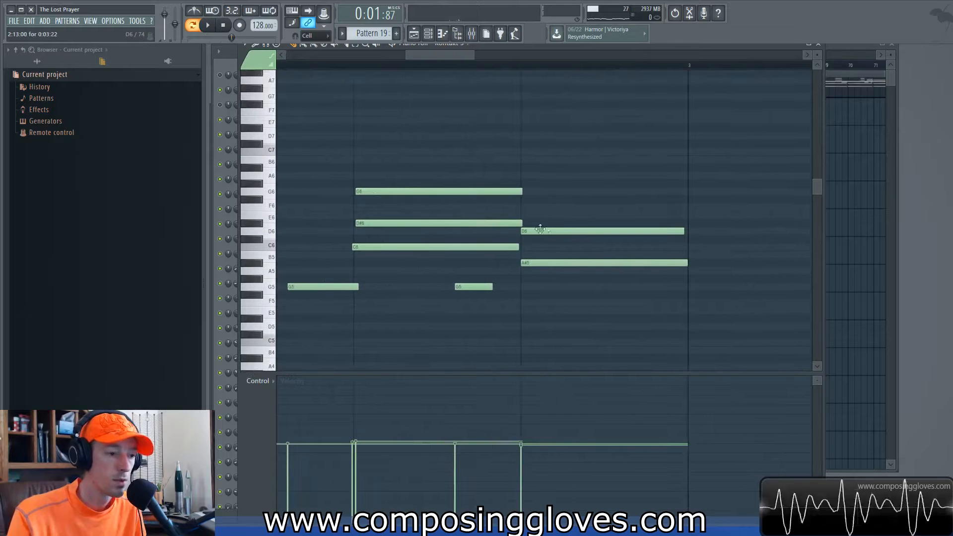
left_click(523, 200)
left_click_drag(546, 198, 680, 198)
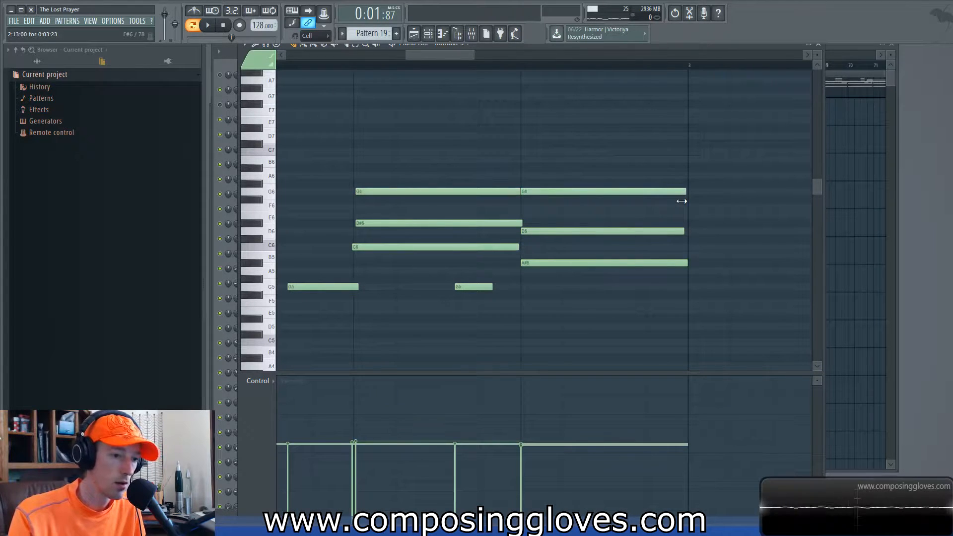
- Nudge the D6 to start slightly ahead of beat 4 in bar 2 and play back the bar
scroll(531, 193, "up", 2)
left_click_drag(534, 231, 531, 234)
key("space")
scroll(557, 214, "down", 3)
scroll(559, 214, "down", 2)
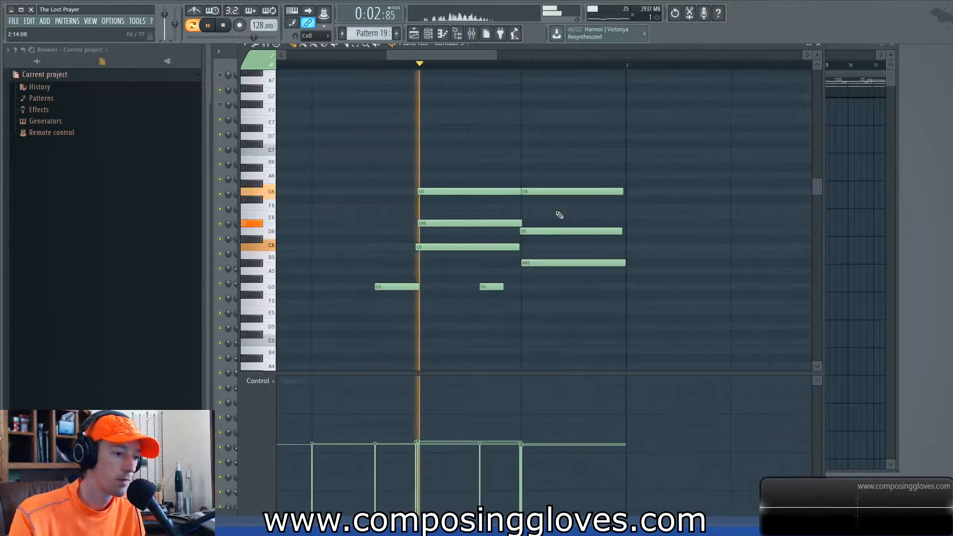